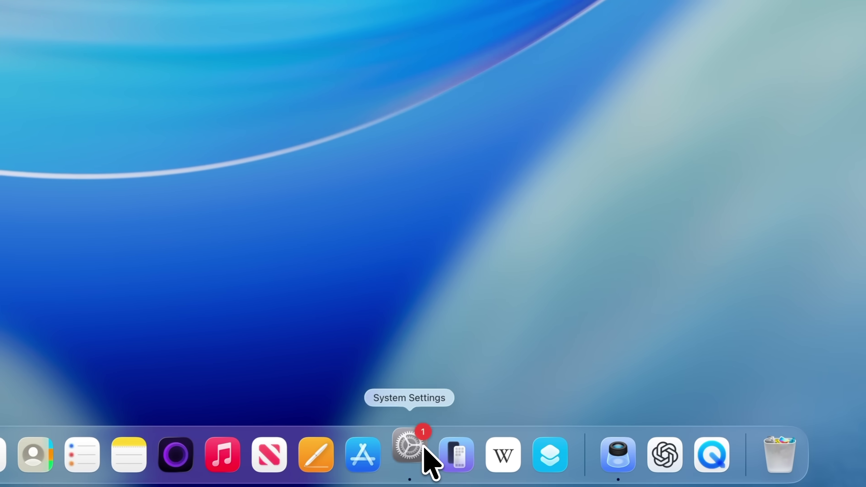
- In Appearance, try the Dark and Clear icon & widget styles, then settle on Tinted
click(544, 467)
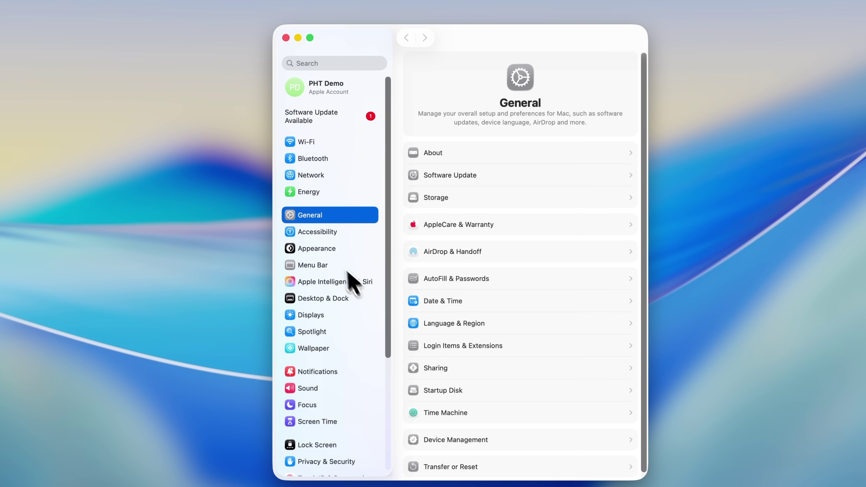
click(64, 0)
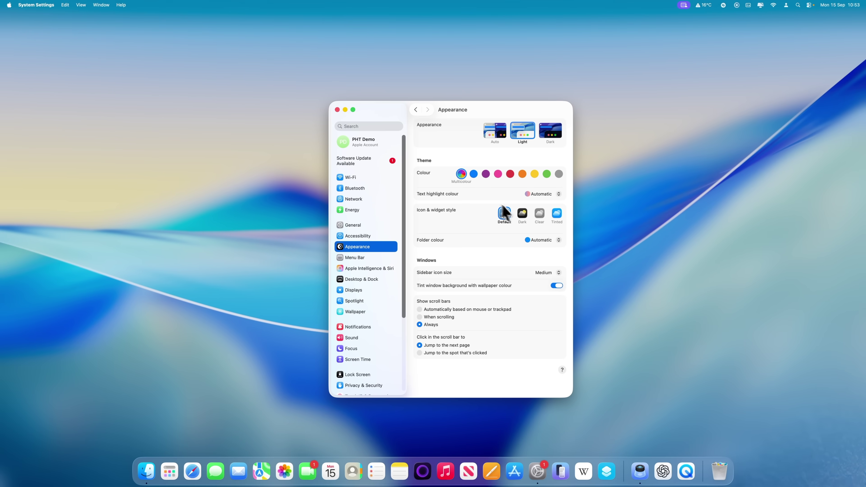
click(571, 198)
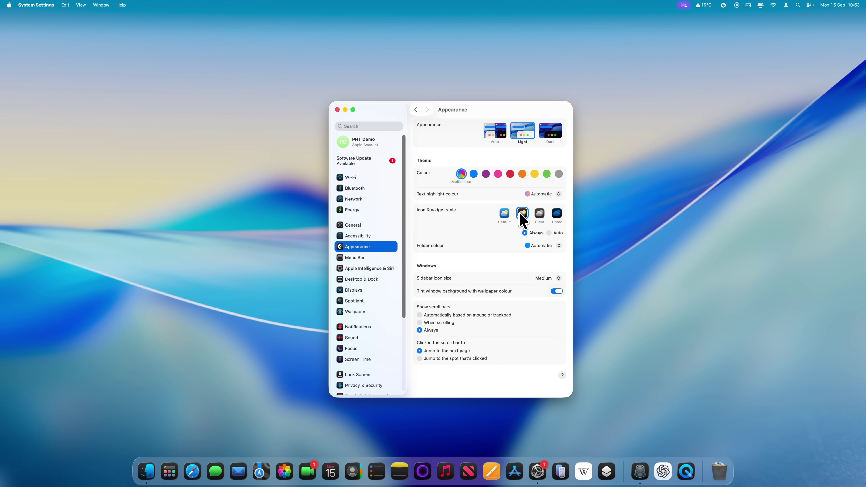
click(540, 214)
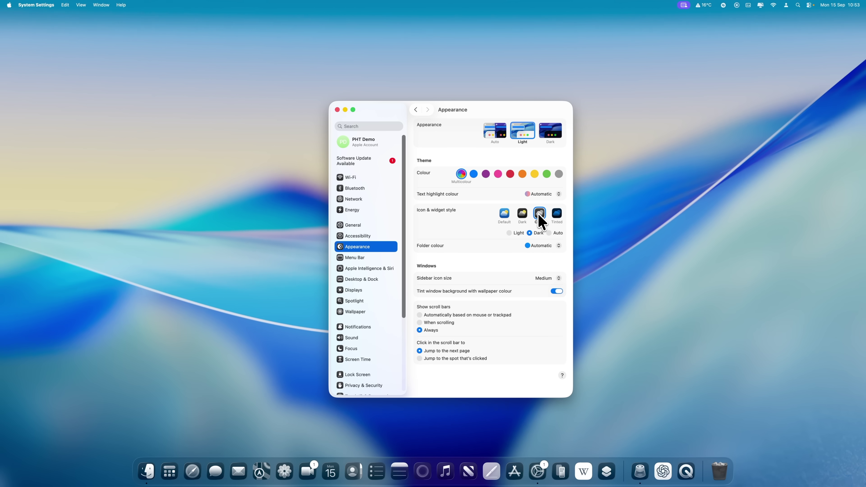
click(560, 213)
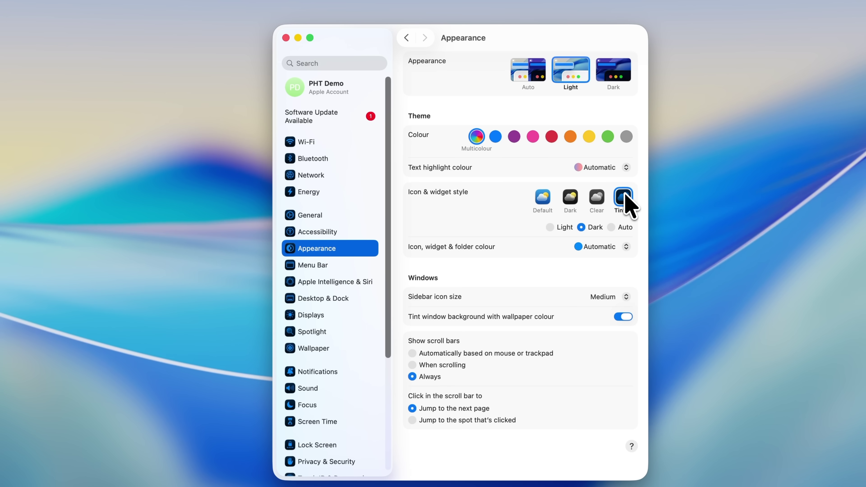
- Set a custom icon, widget and folder colour by sampling the wallpaper's blue
click(627, 248)
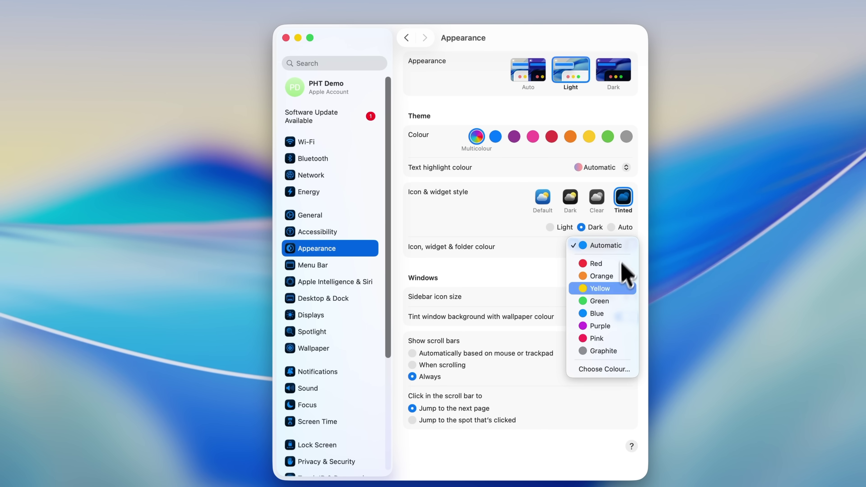
click(597, 369)
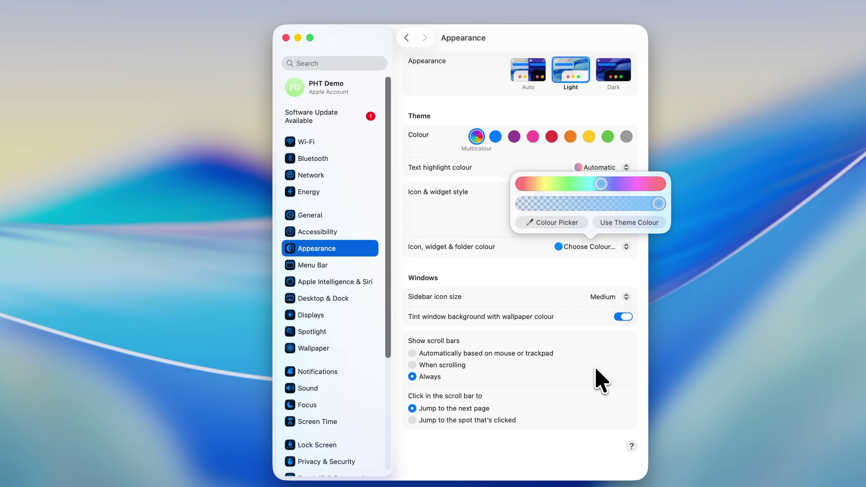
click(540, 223)
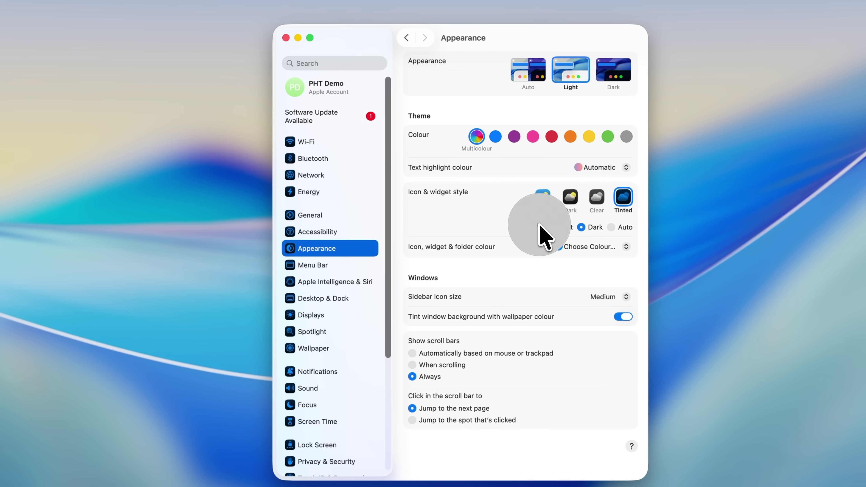
click(773, 205)
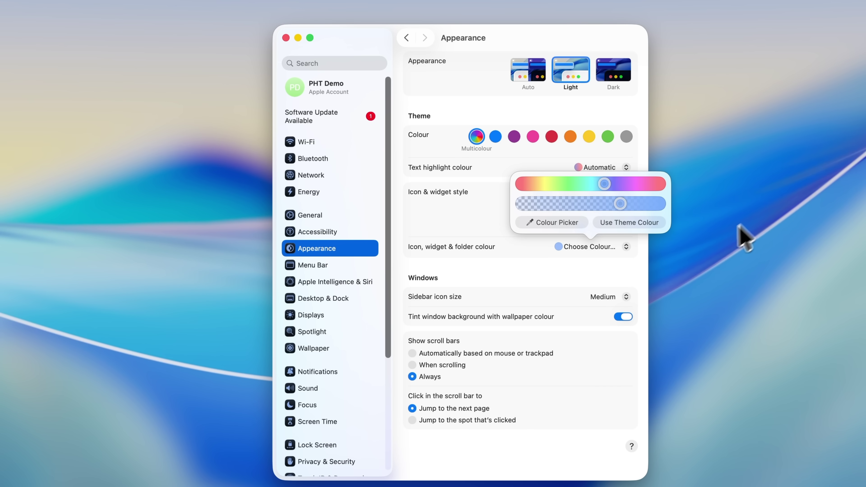
- Dismiss the colour popover and switch Tint window background with wallpaper colour back on
click(626, 317)
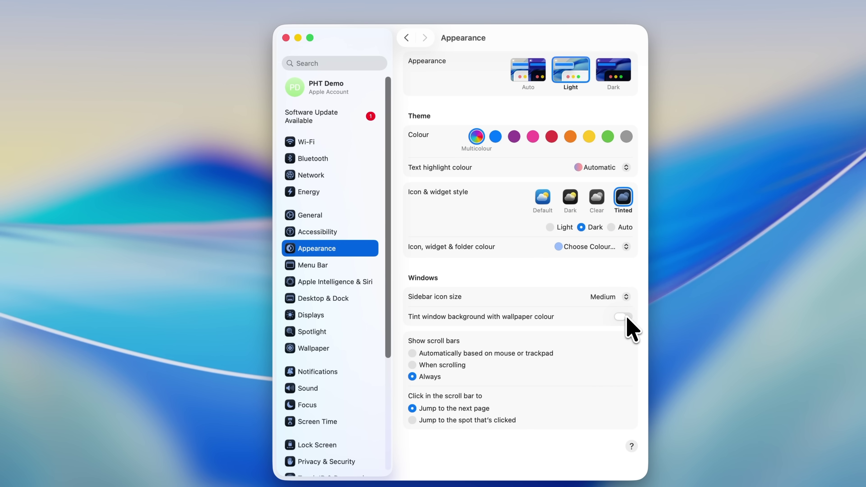
click(626, 317)
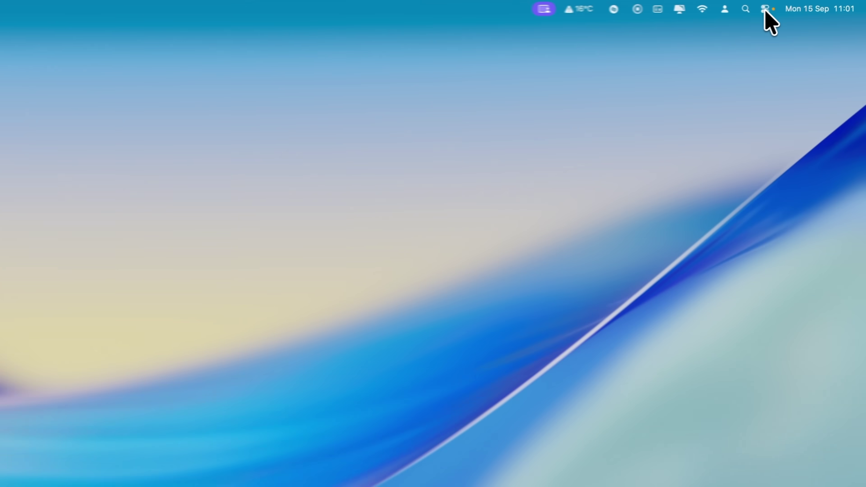
- Open Control Centre from the menu bar to review its controls
click(809, 5)
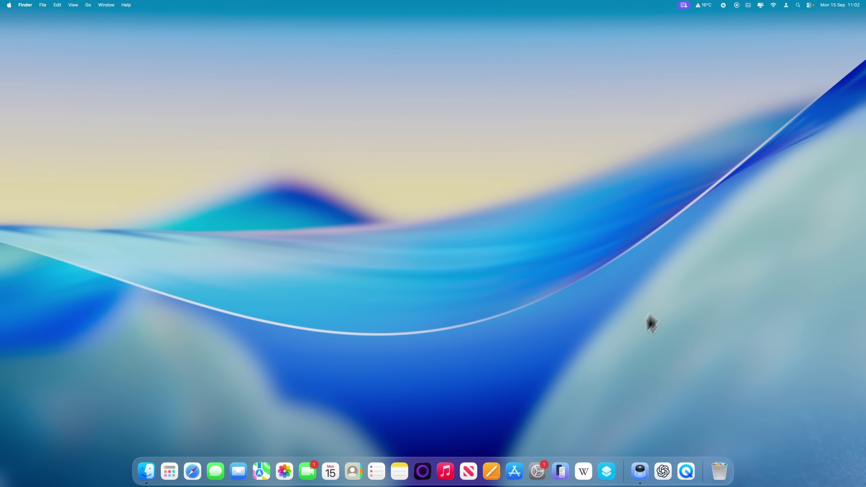
- Turn on Reduce transparency under Accessibility > Display, then check Control Centre's new look
click(539, 473)
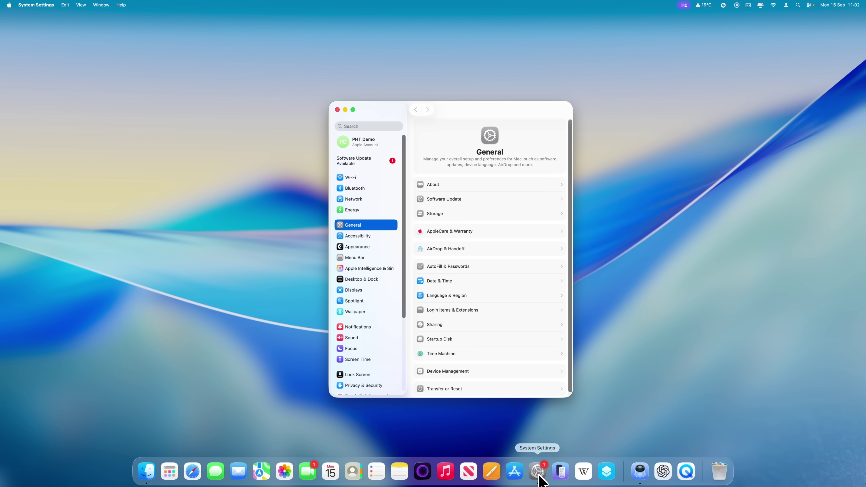
click(373, 236)
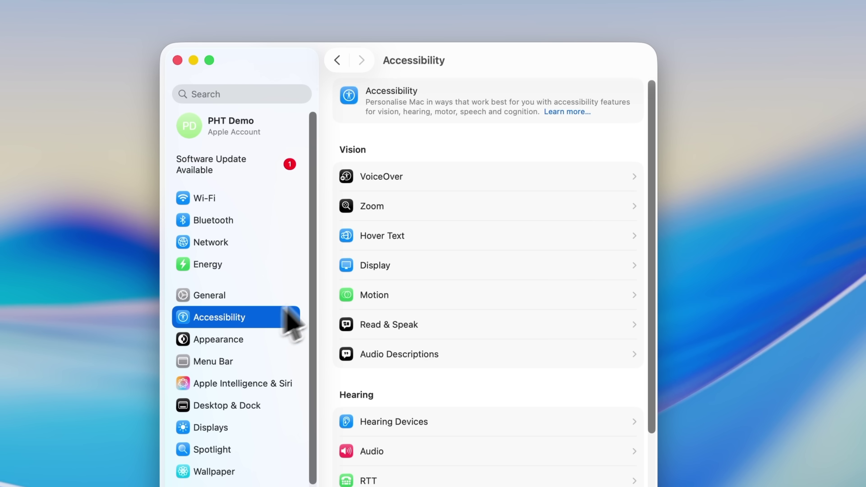
click(362, 267)
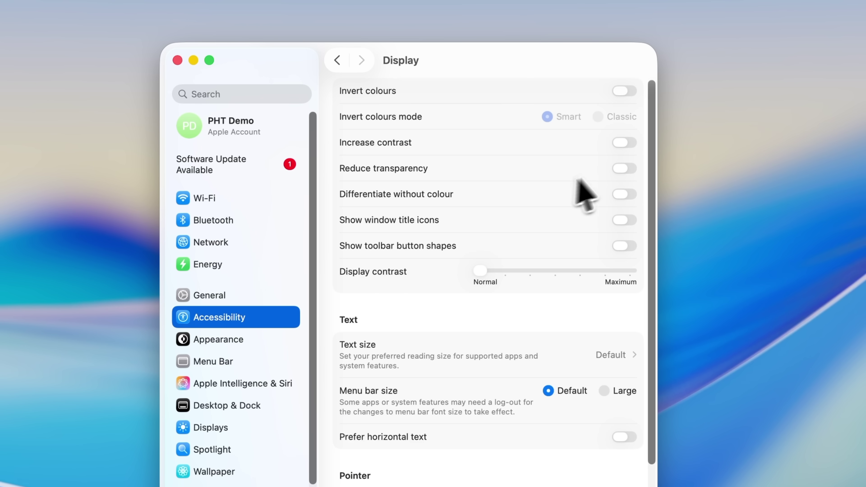
click(617, 169)
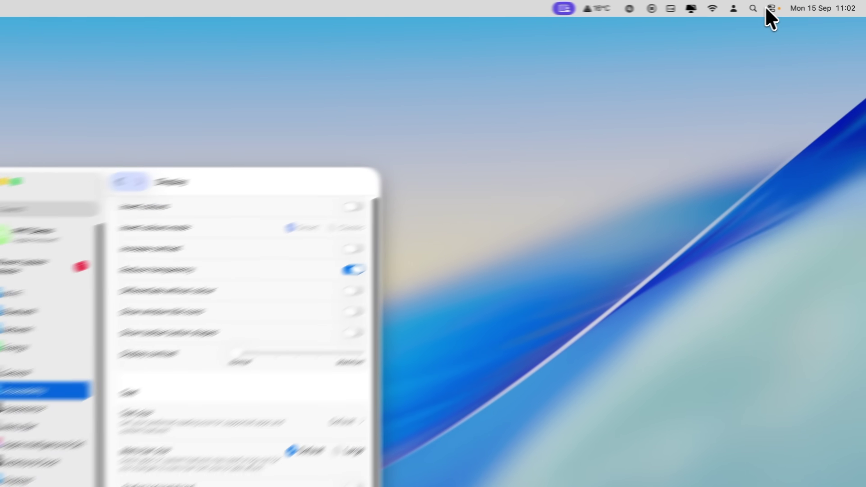
click(809, 5)
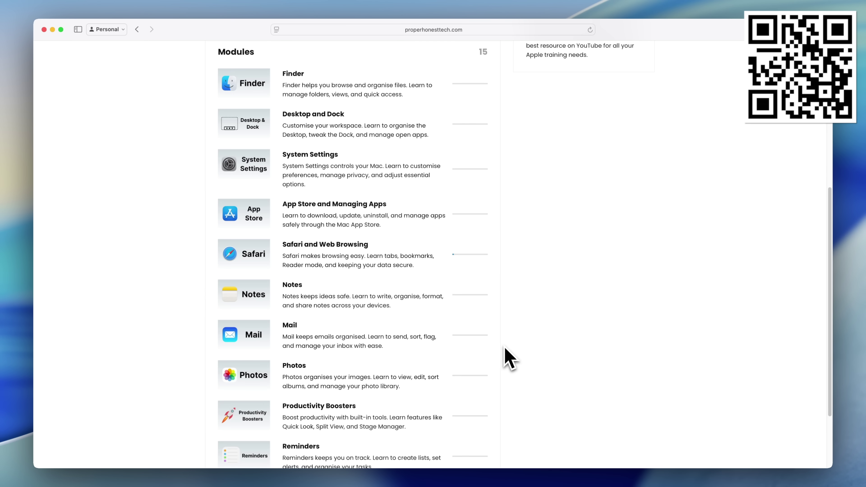
- Open the Notes module and scroll down to its Next Steps
click(252, 296)
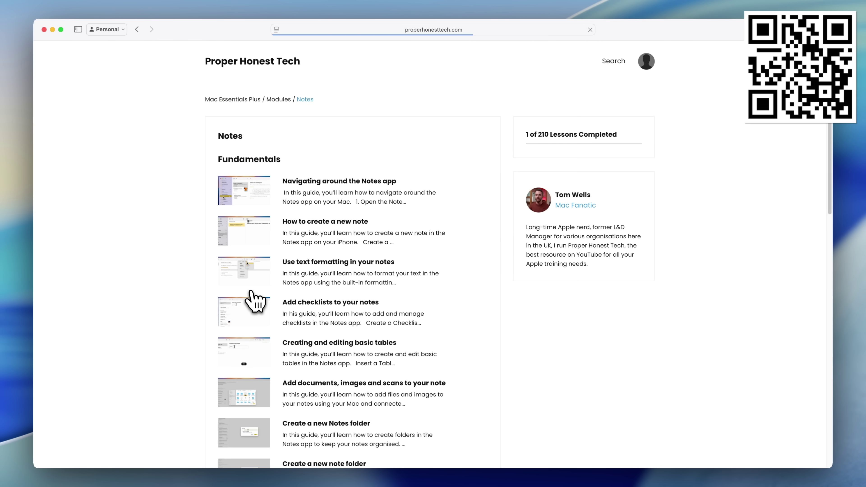
scroll(255, 300, down, 10)
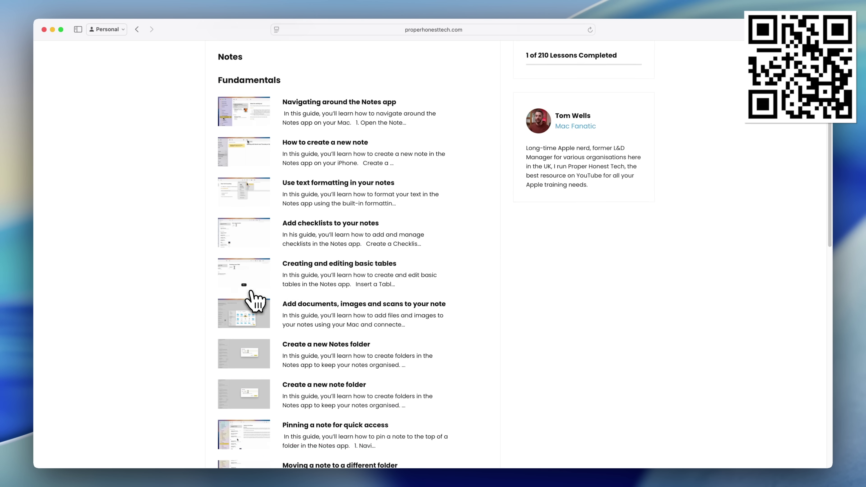
scroll(252, 294, down, 6)
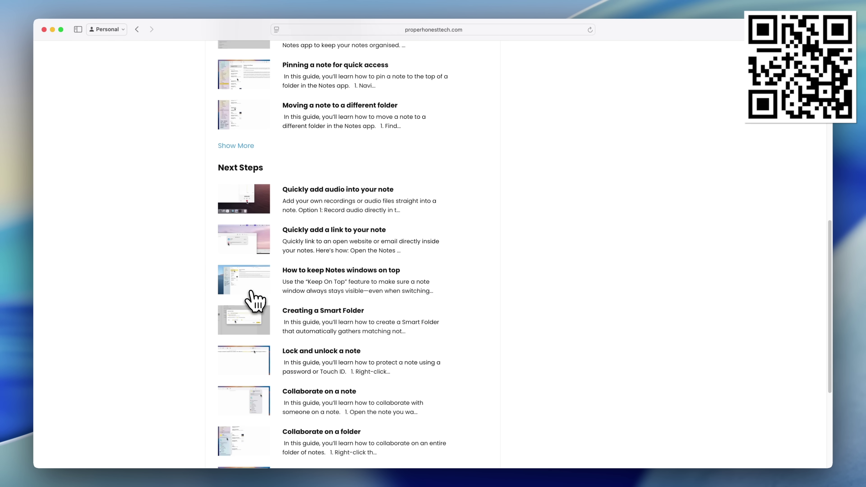
- Read through the Creating a Smart Folder lesson and search the site for scanning documents
click(252, 295)
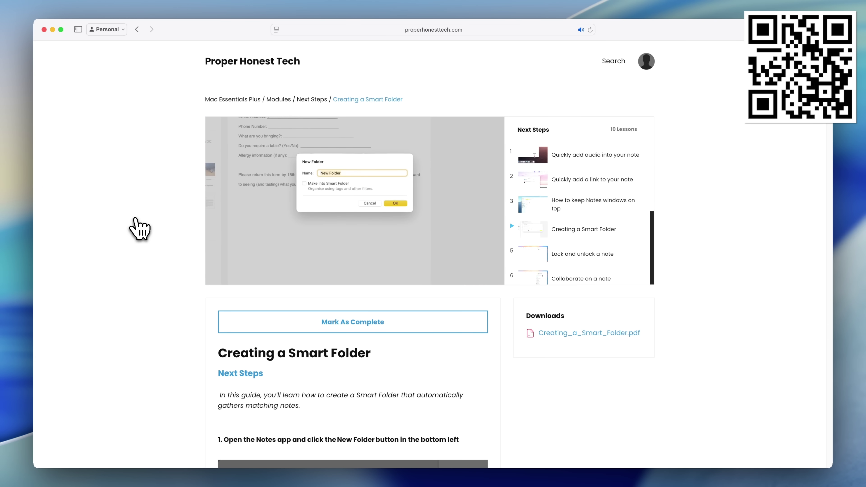
scroll(551, 290, down, 20)
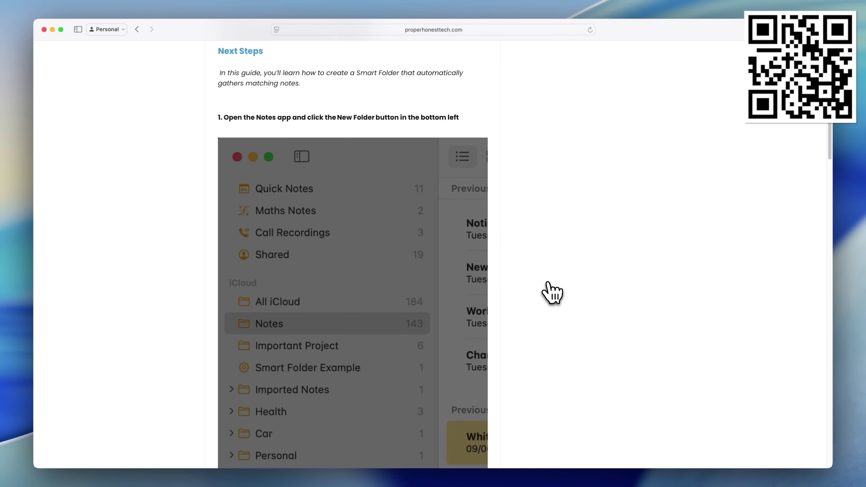
scroll(549, 290, down, 12)
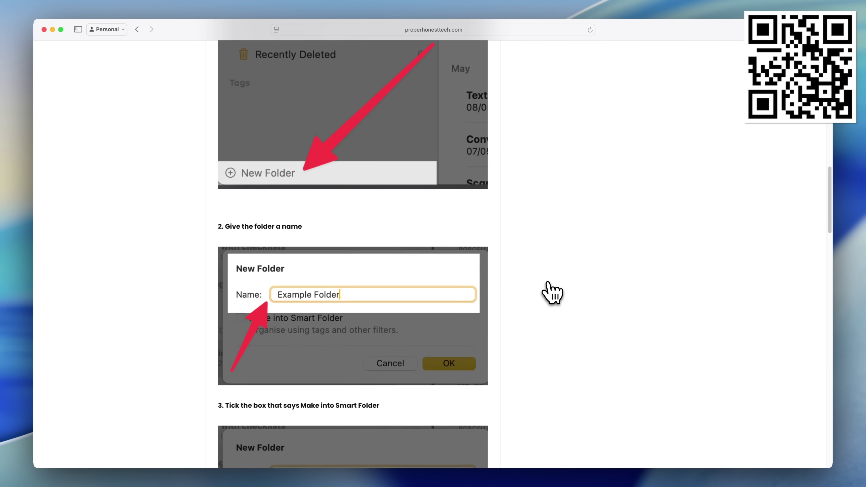
scroll(551, 291, down, 15)
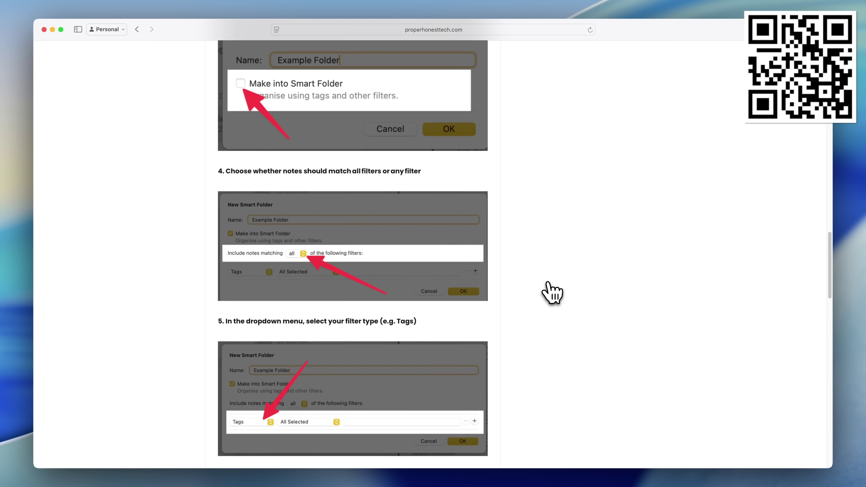
scroll(551, 293, down, 13)
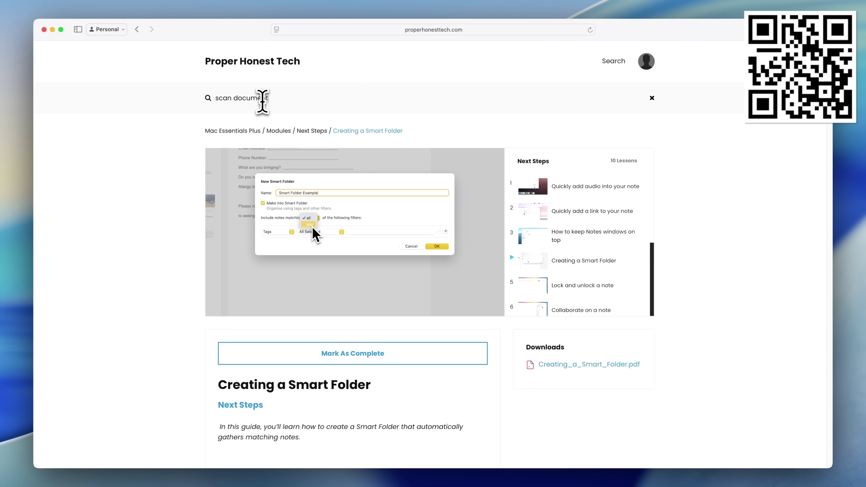
key(Return)
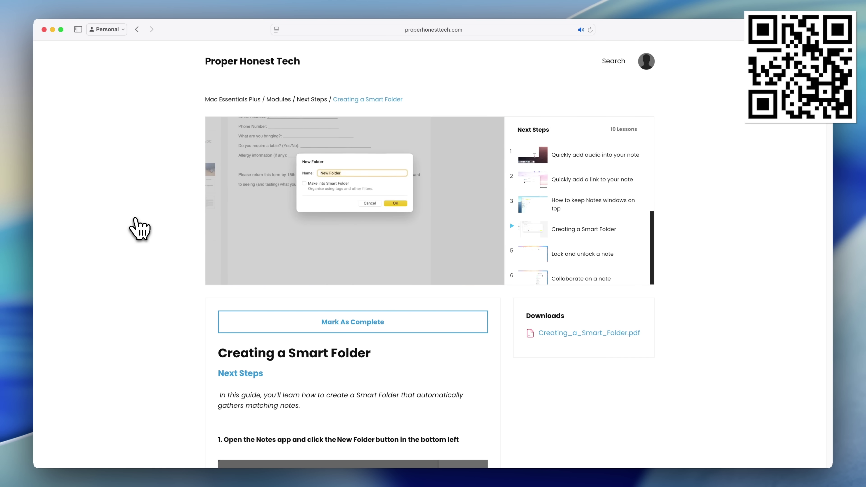
scroll(551, 290, down, 15)
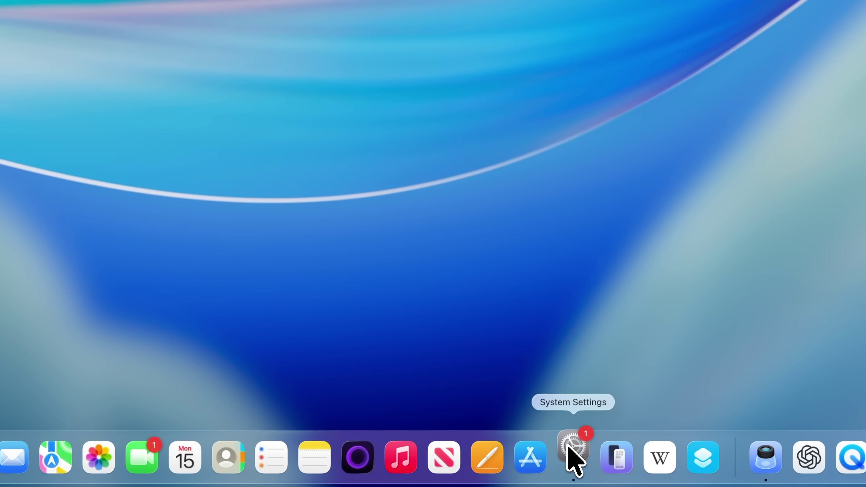
- Turn on Show menu bar background in System Settings' Menu Bar pane
click(537, 471)
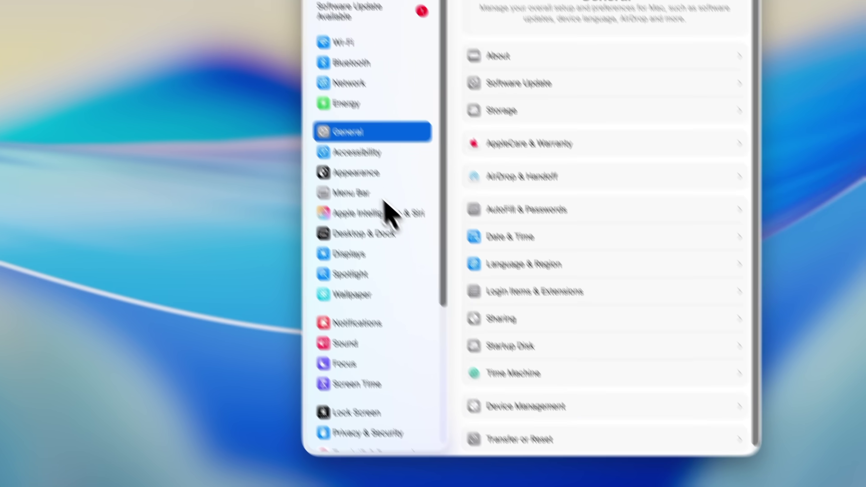
click(260, 62)
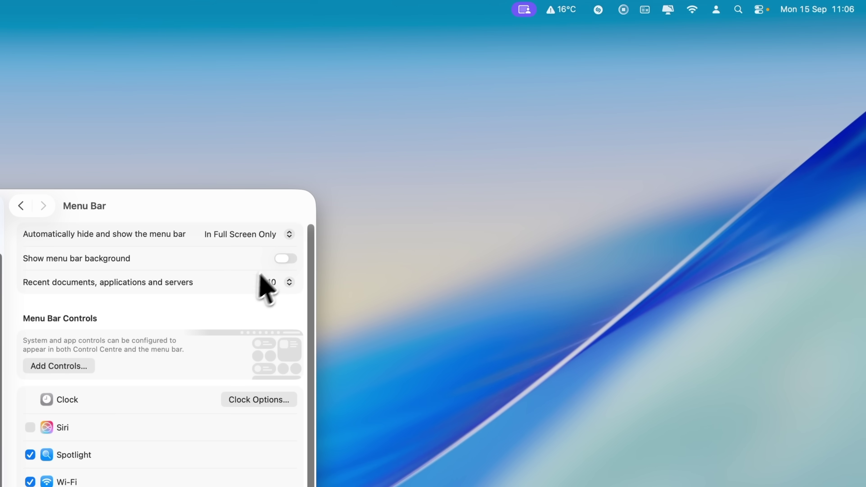
click(284, 260)
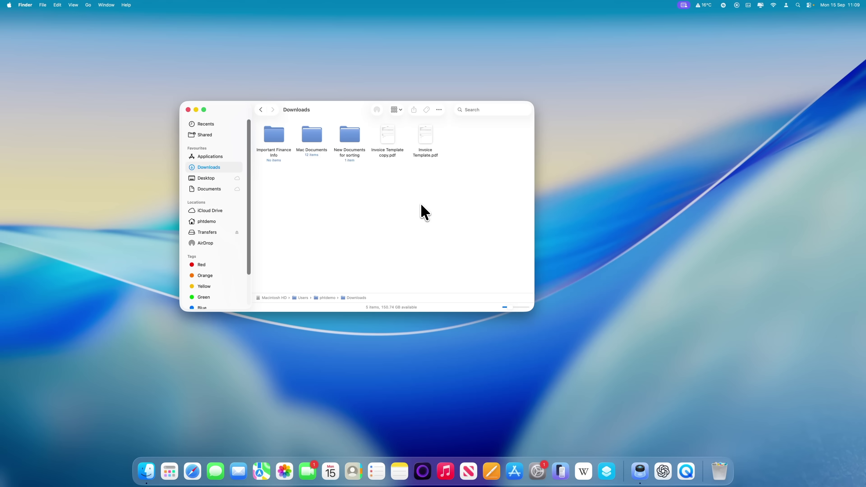
- Colour the Important Finance Info folder green through its Customise Folder options
right_click(278, 140)
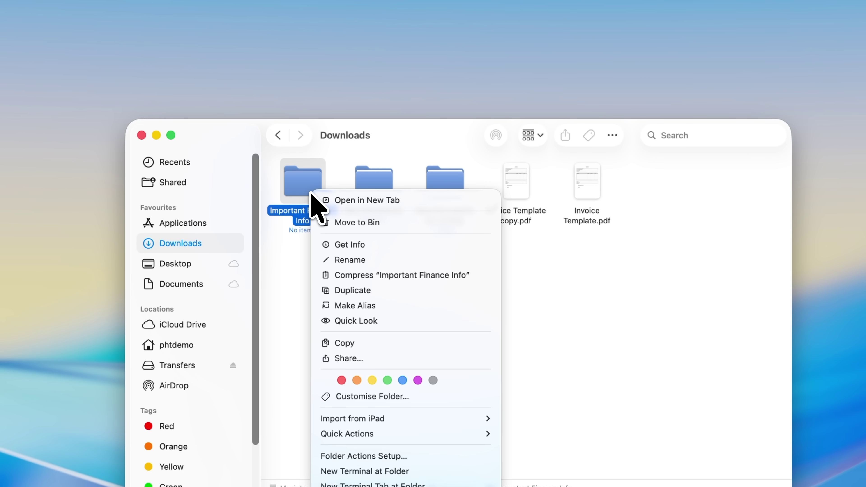
click(362, 396)
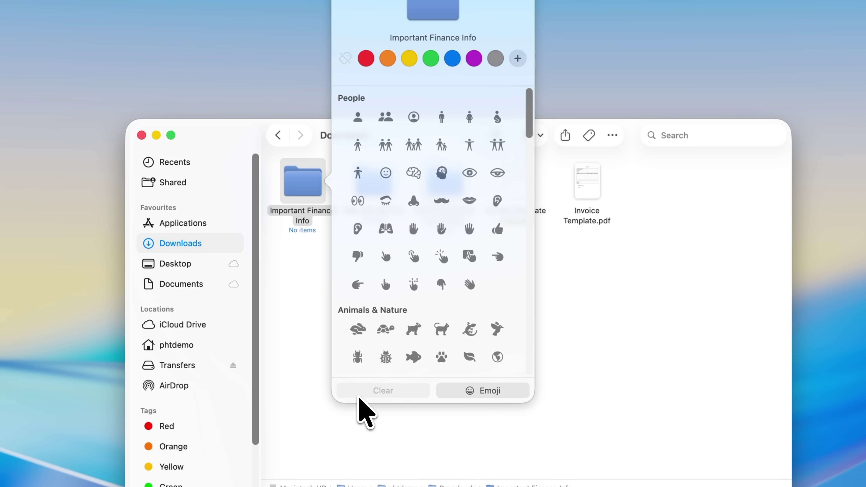
click(431, 58)
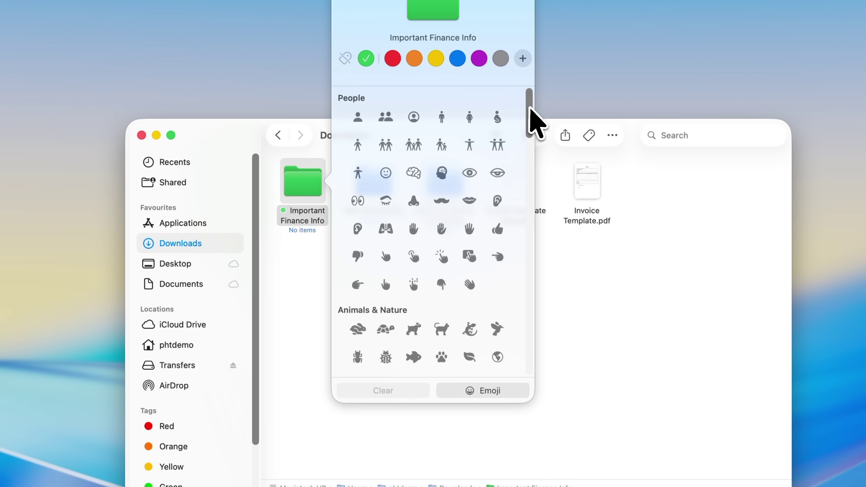
scroll(532, 126, down, 5)
drag(533, 143, 524, 355)
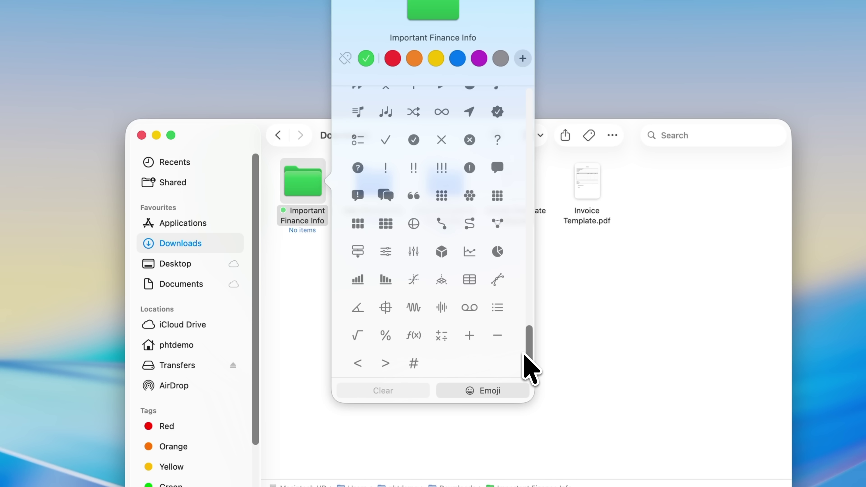
- Put the money-bag emoji on the folder's icon and close the popover
click(482, 388)
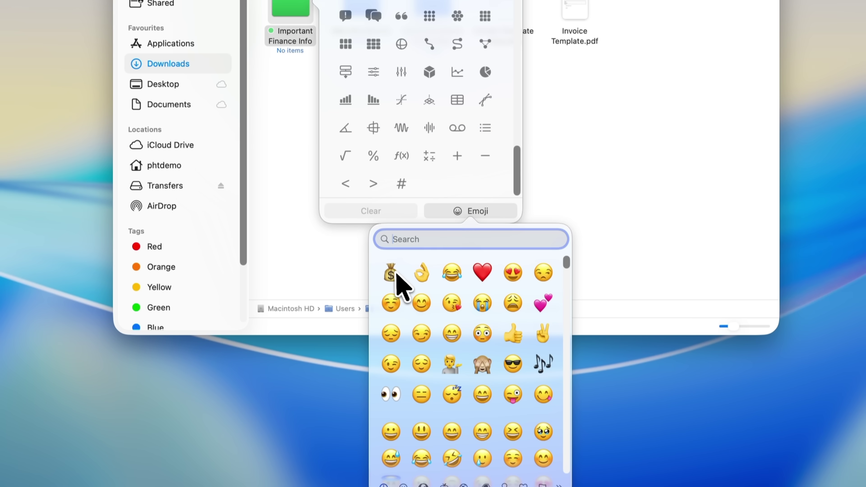
click(397, 274)
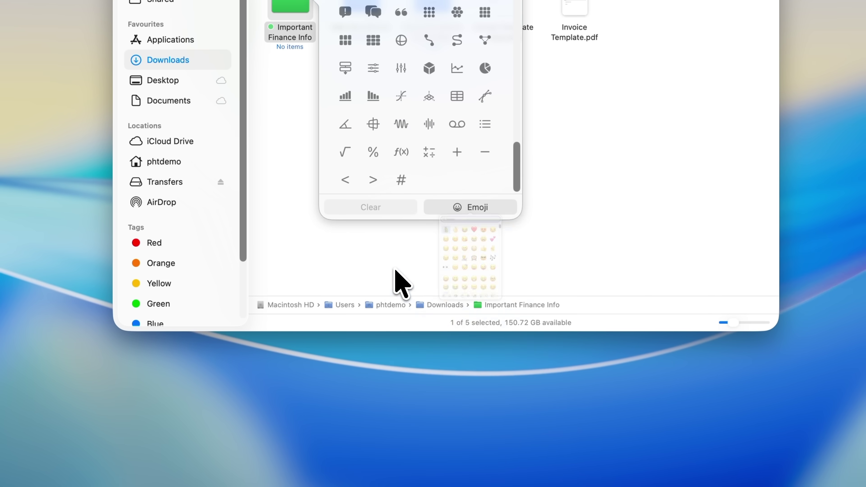
click(396, 270)
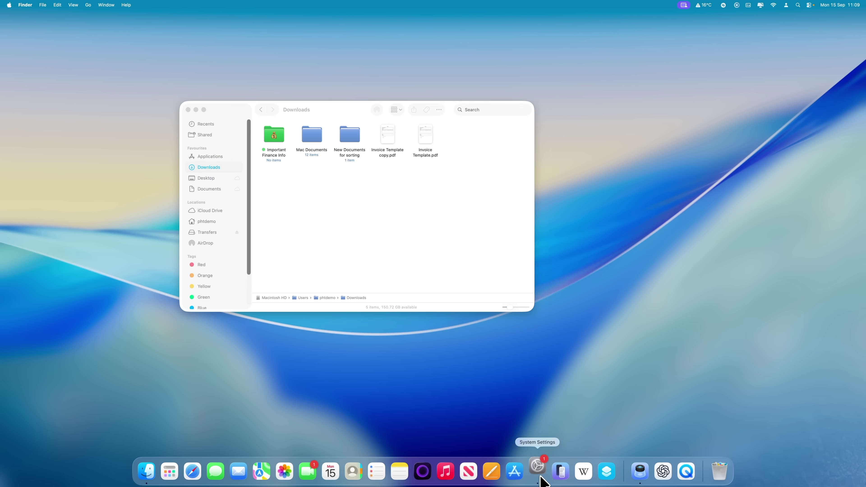
- Set the Appearance folder colour to Purple and close System Settings
click(538, 472)
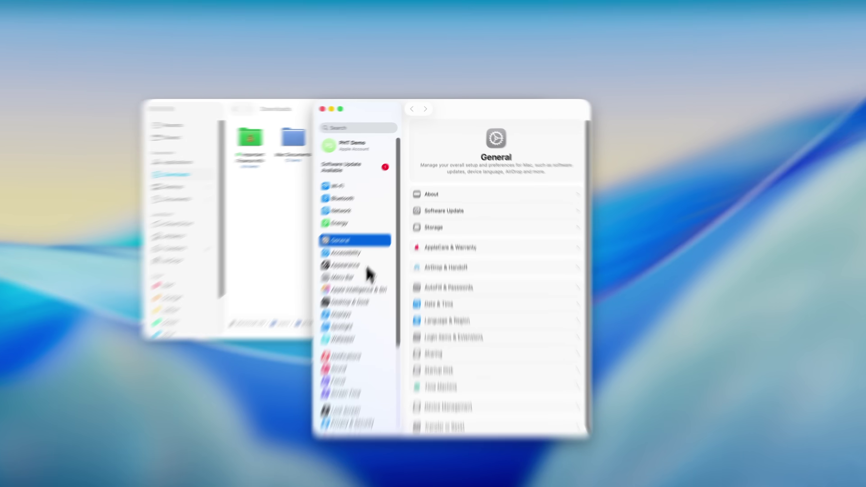
click(375, 249)
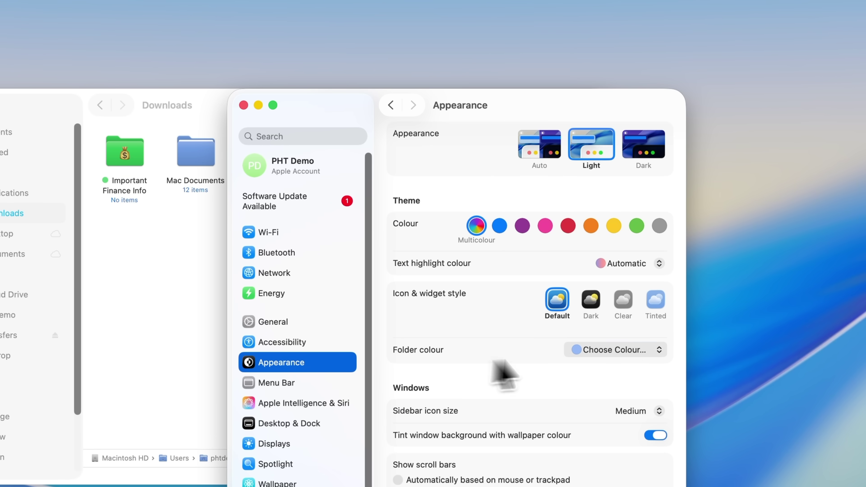
click(627, 349)
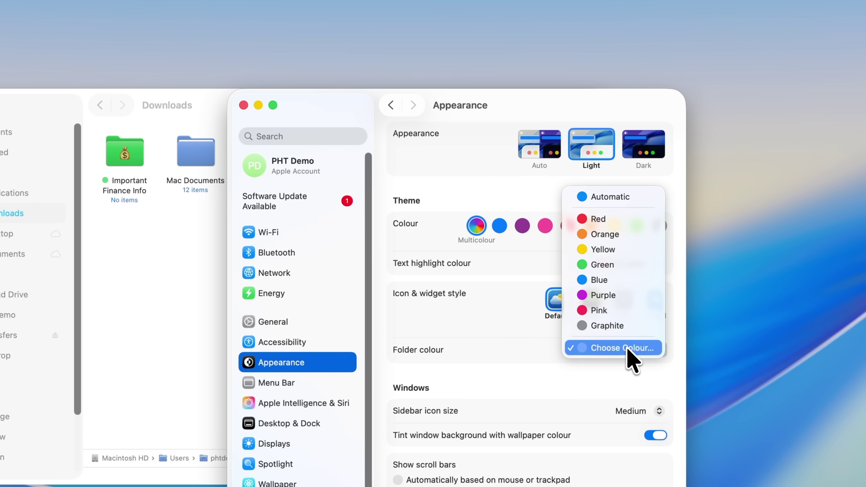
click(621, 295)
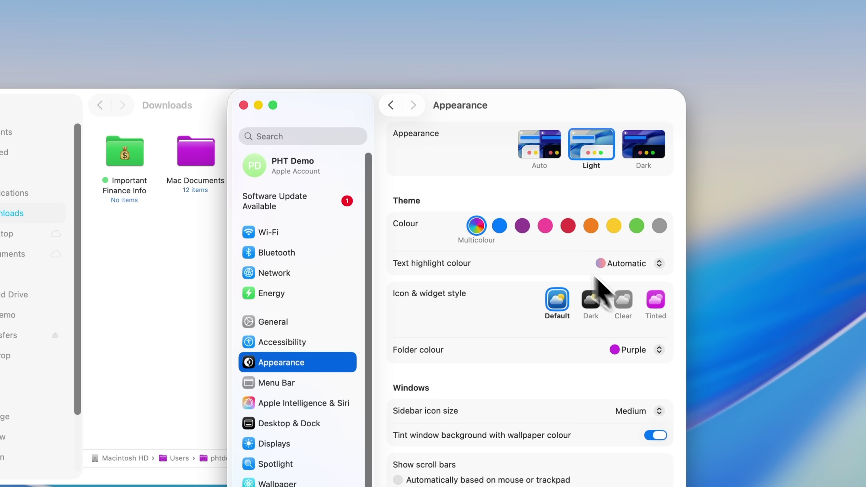
click(243, 105)
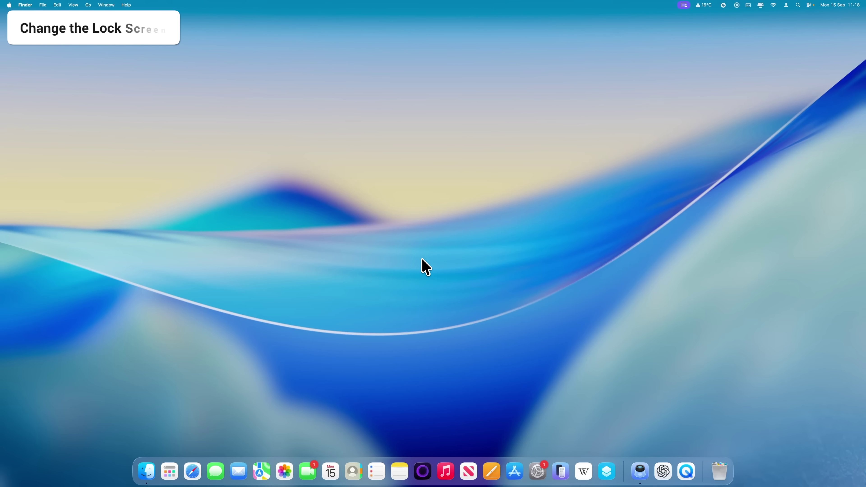
- In Wallpaper's clock appearance options, set Show large clock to On Lock Screen
click(538, 471)
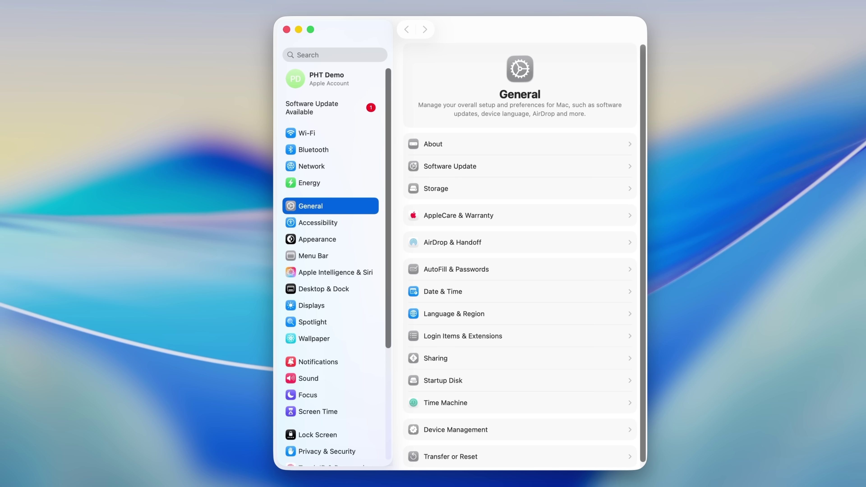
click(349, 340)
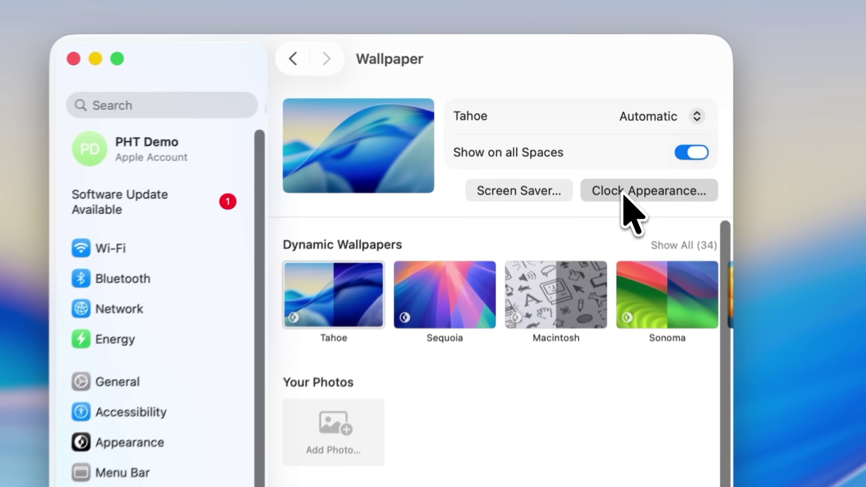
click(624, 193)
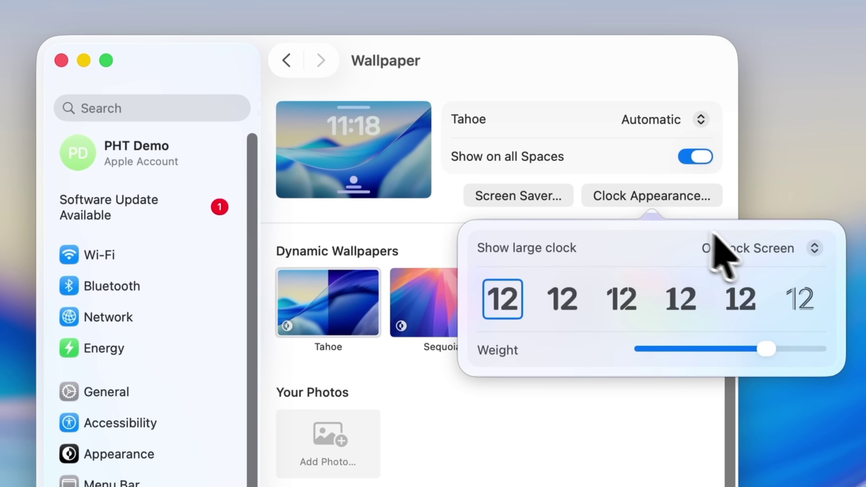
click(743, 248)
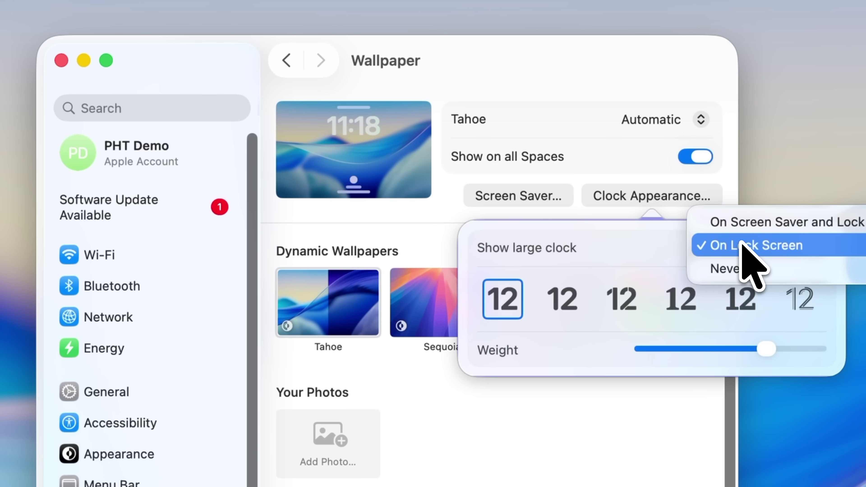
click(742, 243)
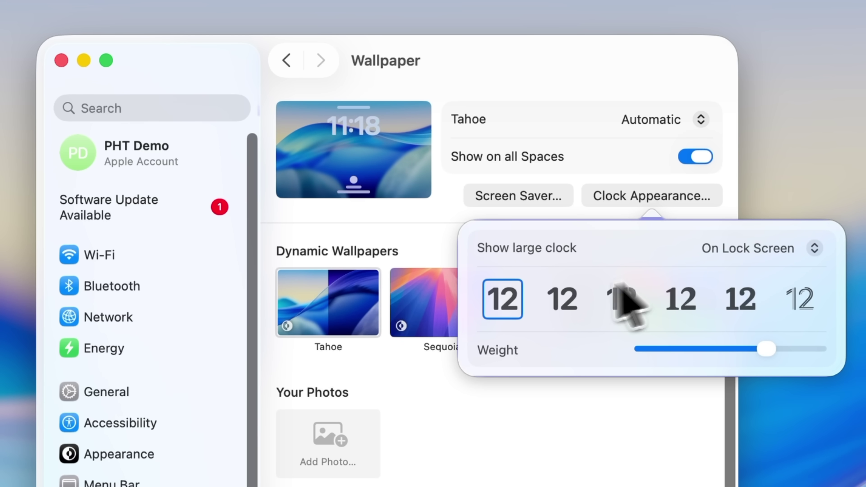
- Choose the fifth clock style and drag Weight to its lightest setting
click(553, 299)
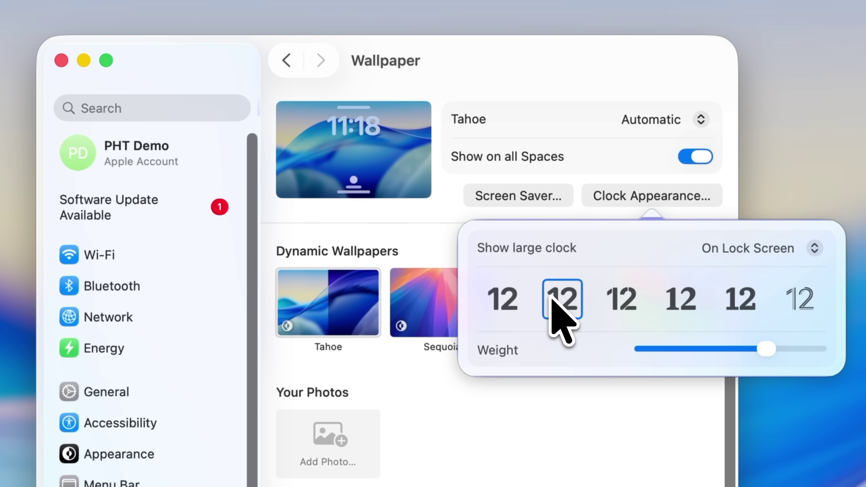
click(629, 299)
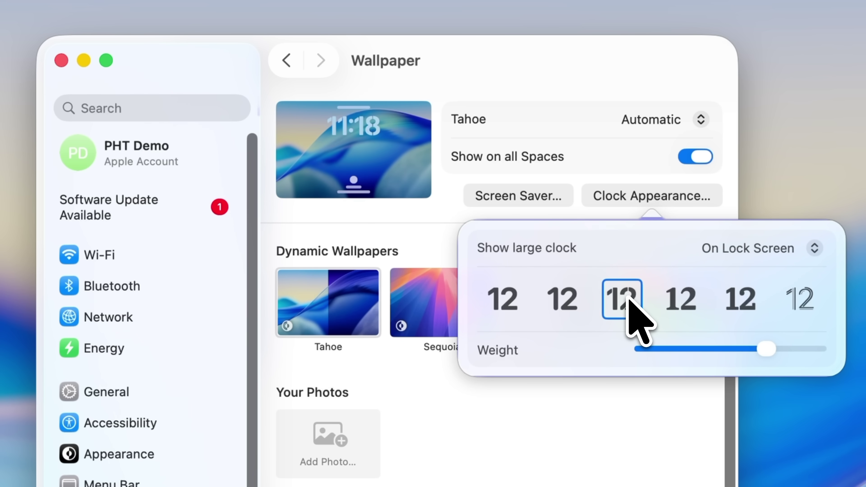
click(679, 299)
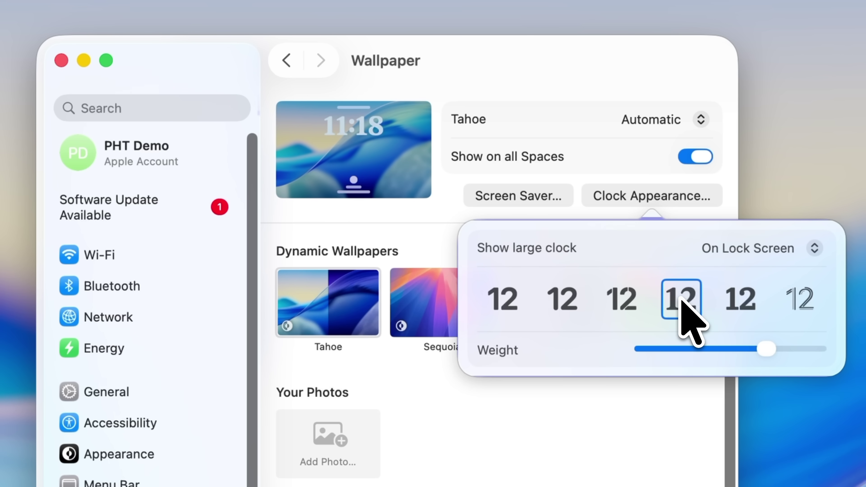
click(734, 304)
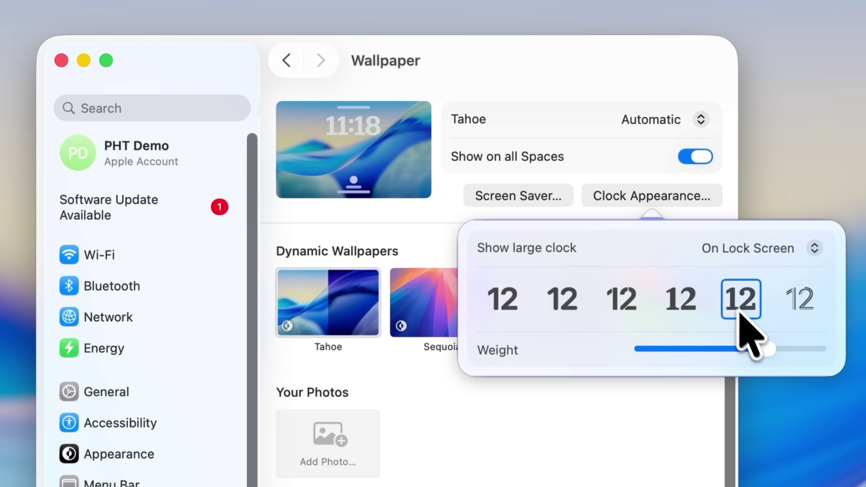
drag(765, 348, 621, 354)
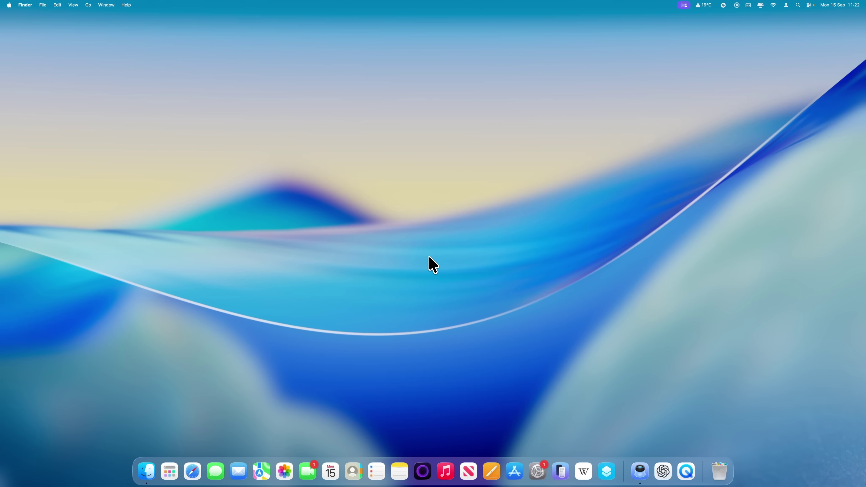
key(super+space)
text(contract)
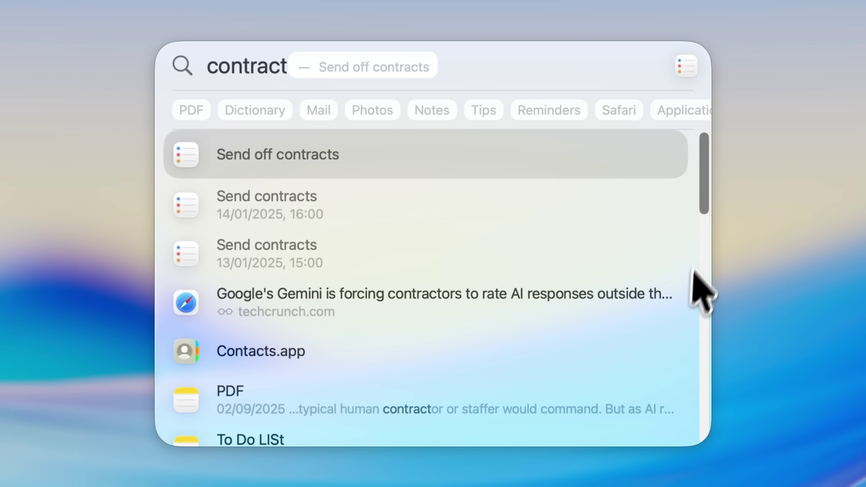
drag(704, 204, 705, 428)
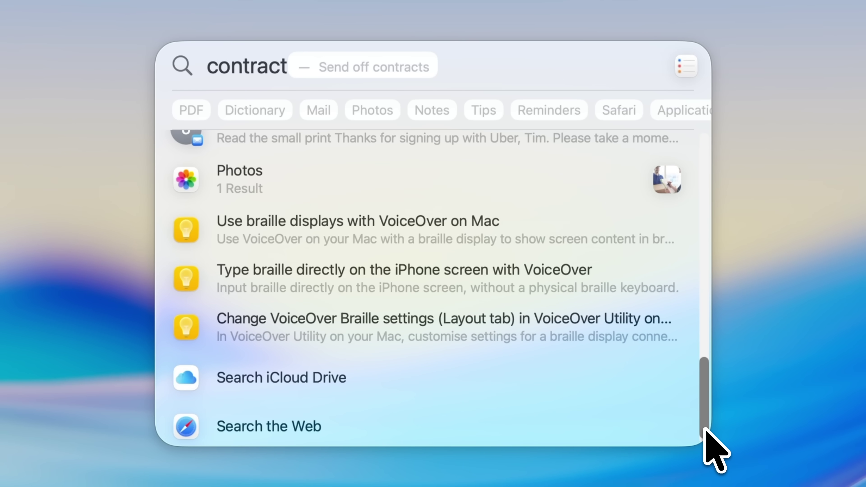
key(Escape)
key(Escape)
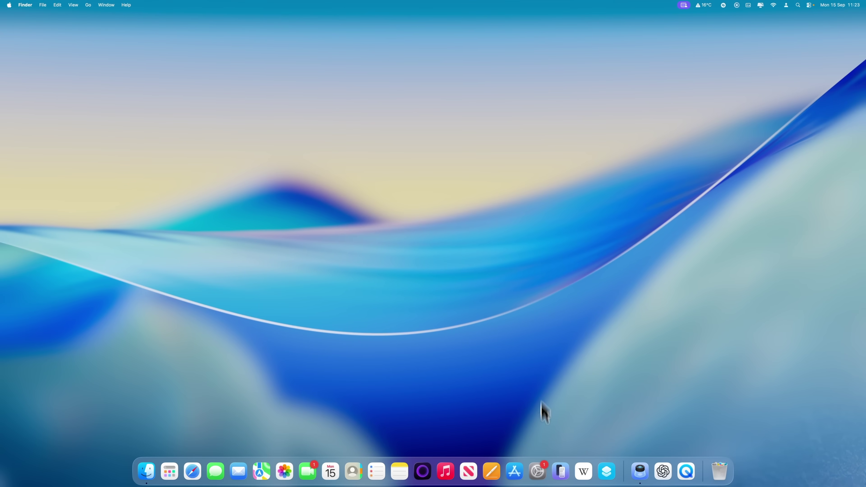
- Open System Settings' Spotlight pane and scroll to the Results from Apps list
click(544, 469)
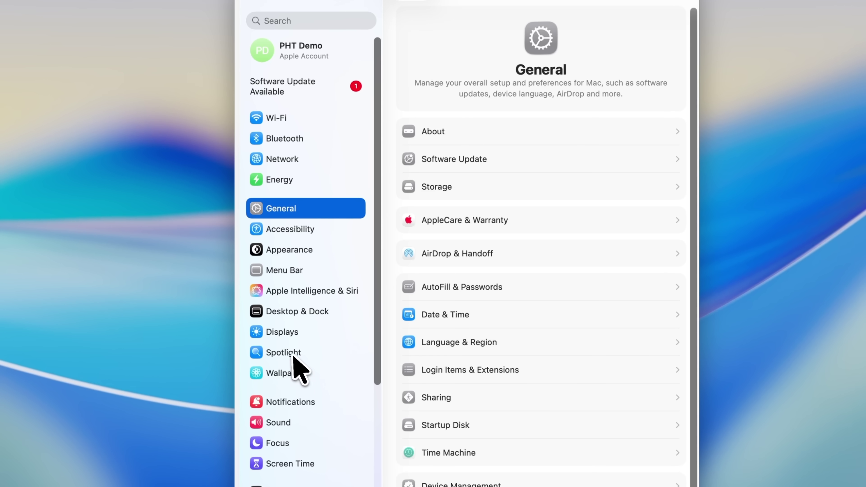
click(358, 302)
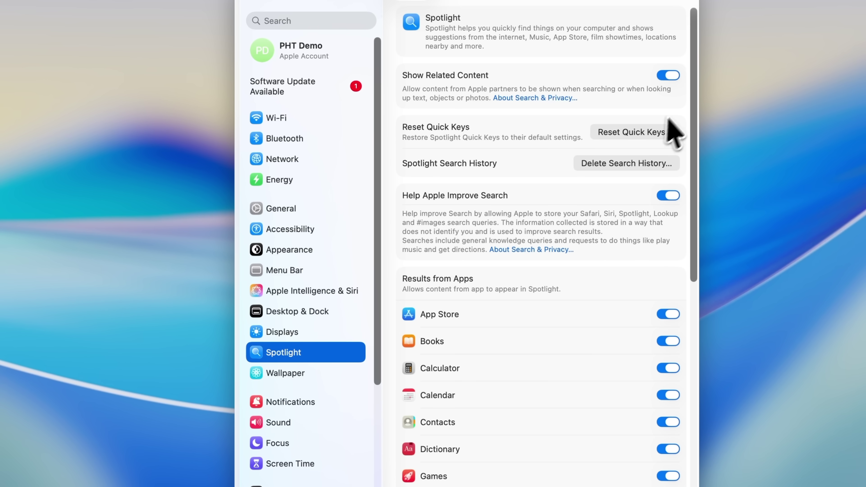
drag(694, 94, 692, 212)
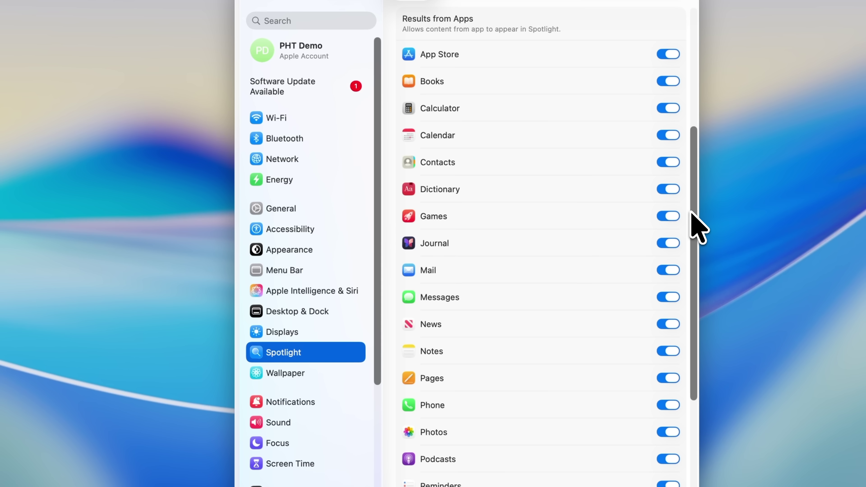
drag(692, 215, 701, 355)
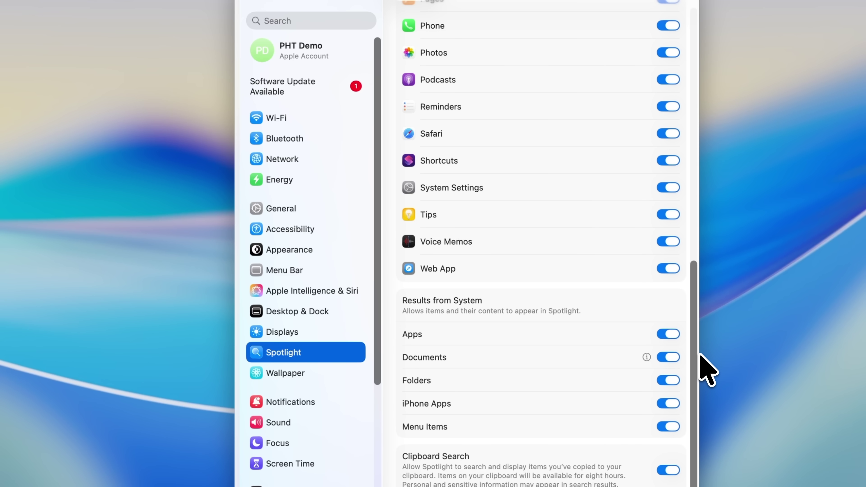
drag(695, 364, 691, 169)
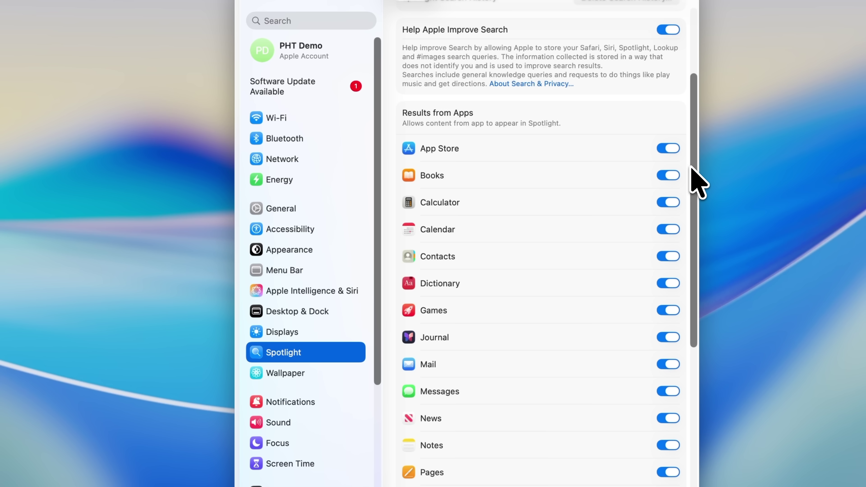
- Turn off Spotlight results for App Store, Books, Dictionary, Games and News
click(672, 151)
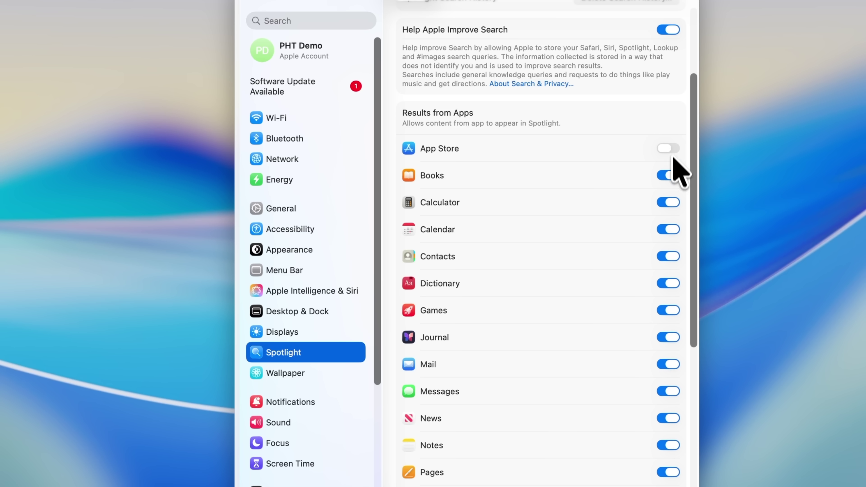
click(671, 176)
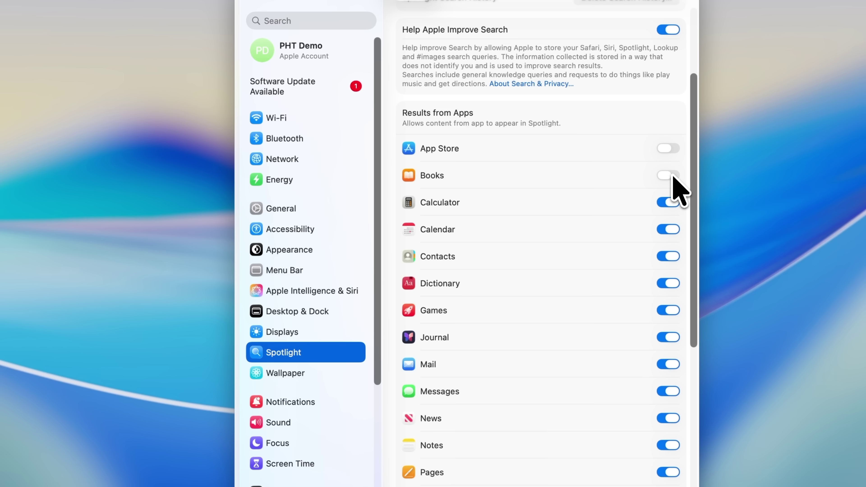
click(669, 283)
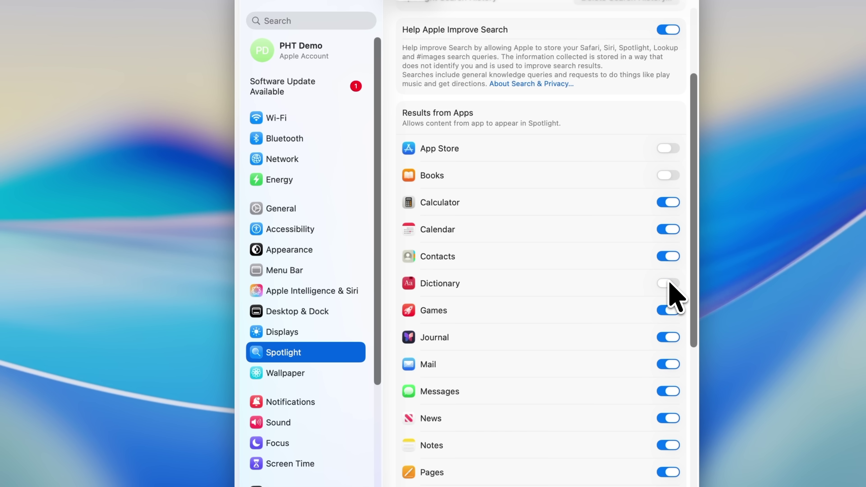
click(669, 310)
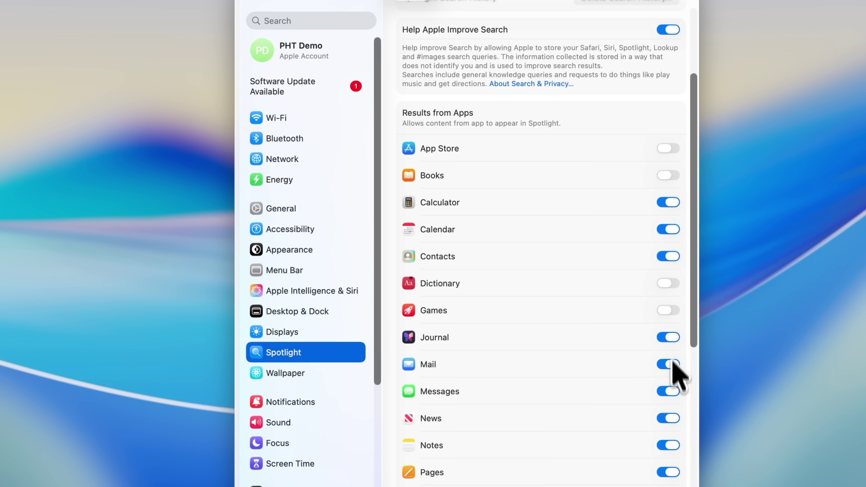
click(669, 419)
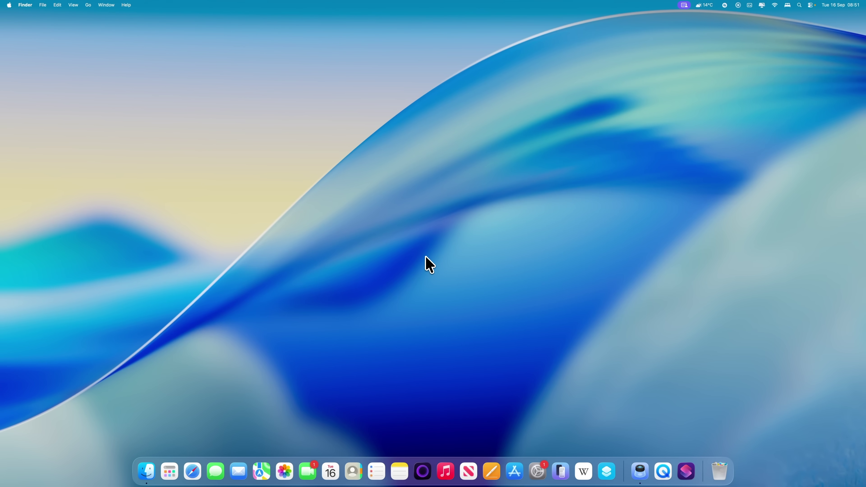
key(super+space)
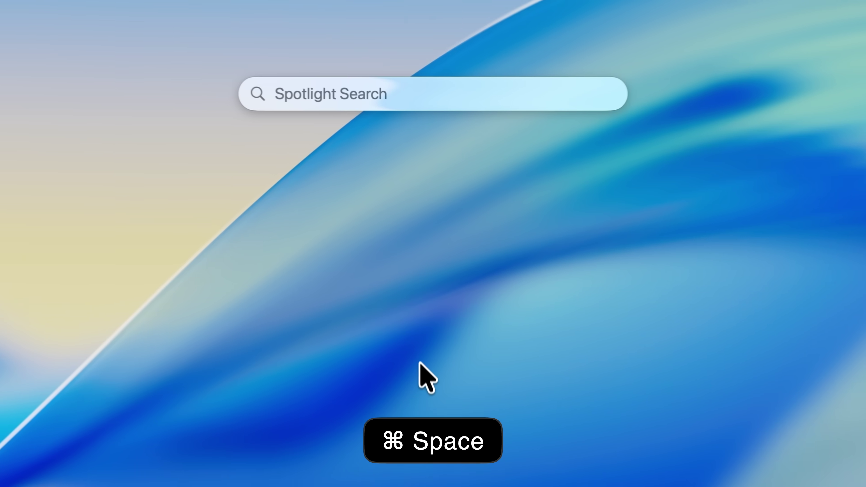
key(super+3)
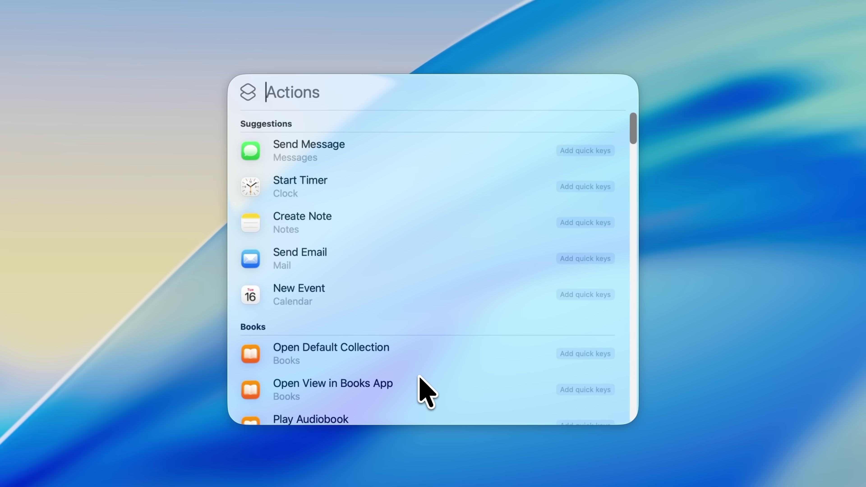
scroll(420, 377, down, 8)
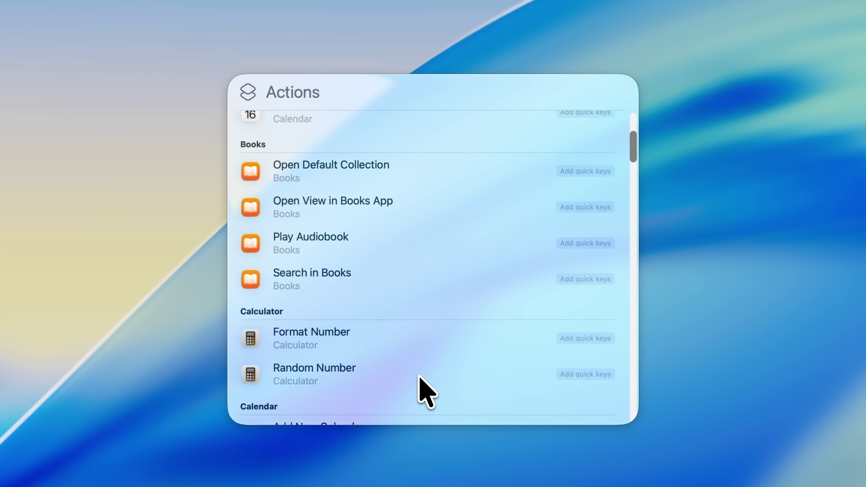
scroll(420, 377, down, 7)
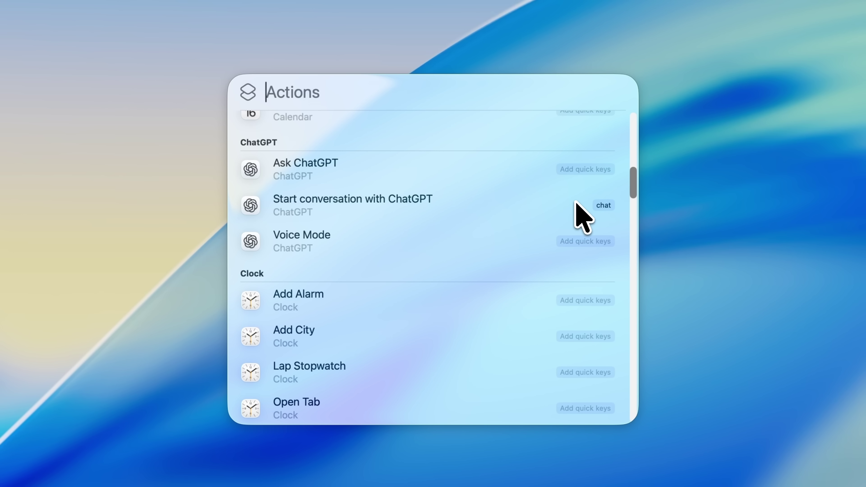
key(Escape)
key(Escape)
key(super+space)
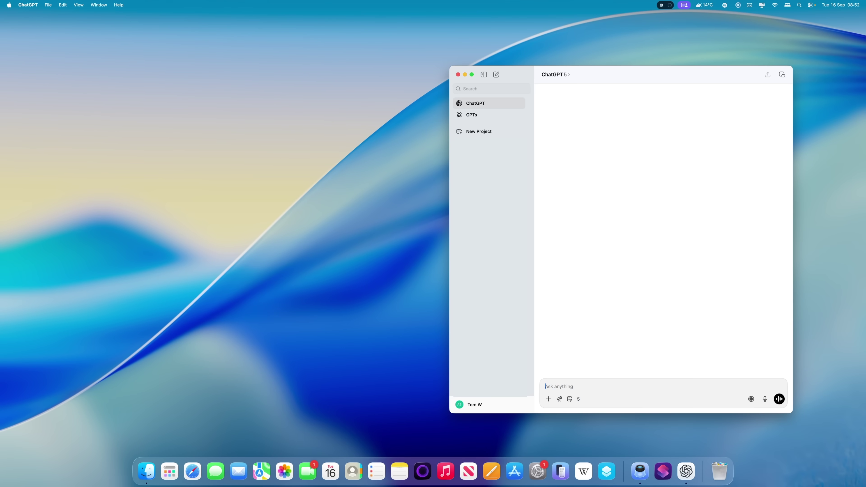
key(super+q)
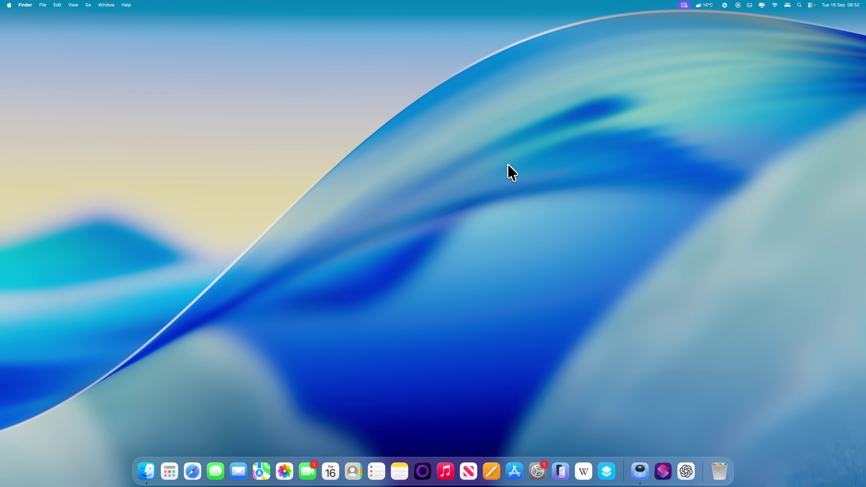
key(super+space)
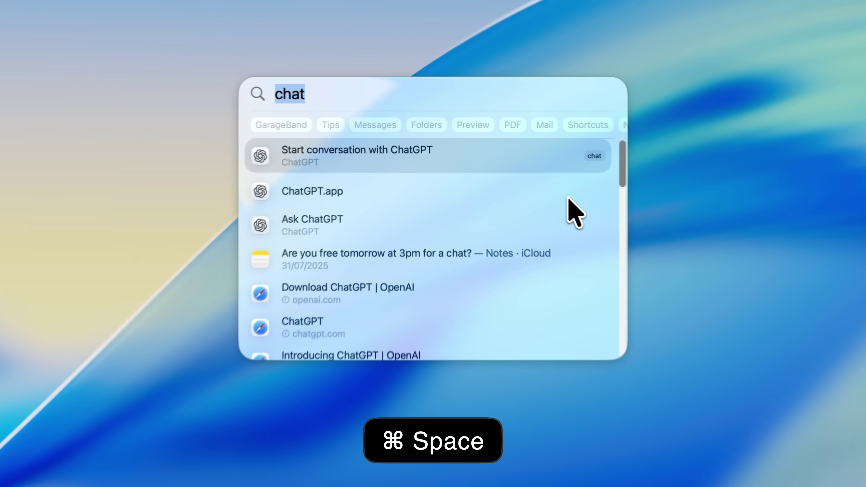
key(BackSpace)
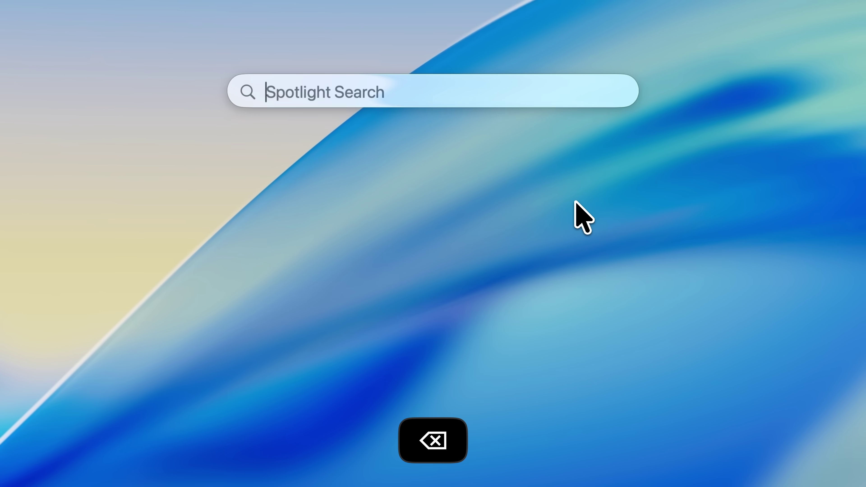
key(super+3)
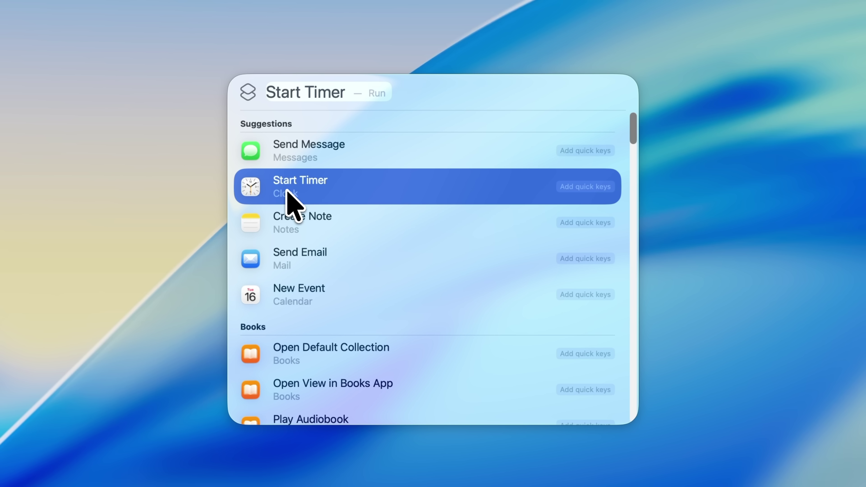
click(290, 197)
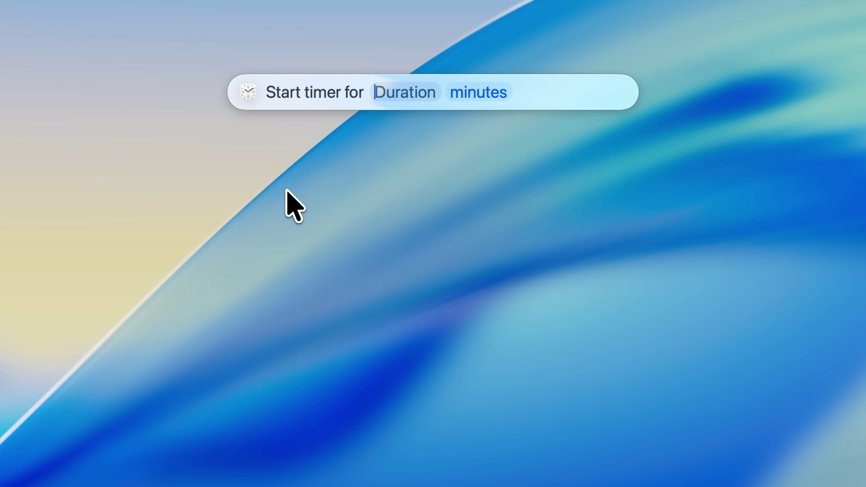
key(Escape)
key(Escape)
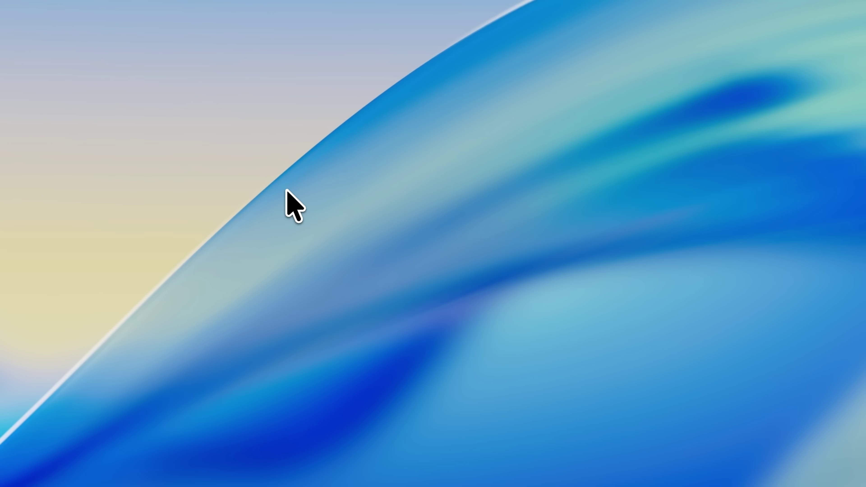
key(super+space)
- Launch Shortcuts from Spotlight and start a new empty shortcut
text(shortc)
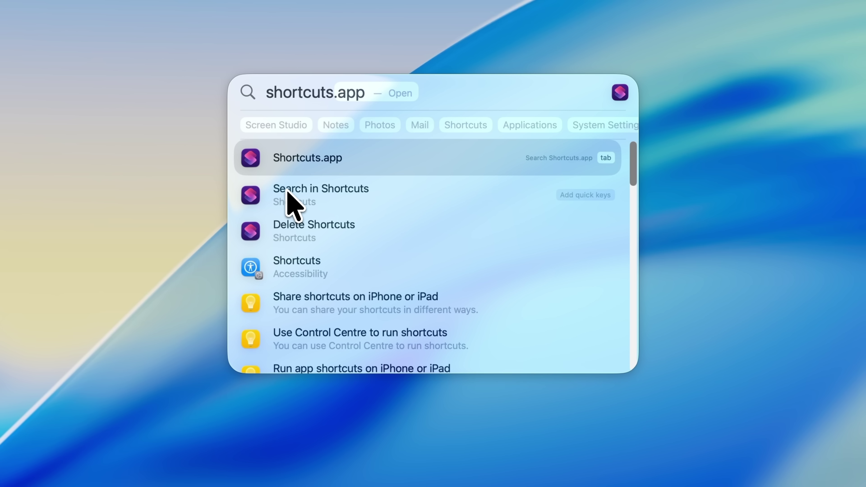
key(Return)
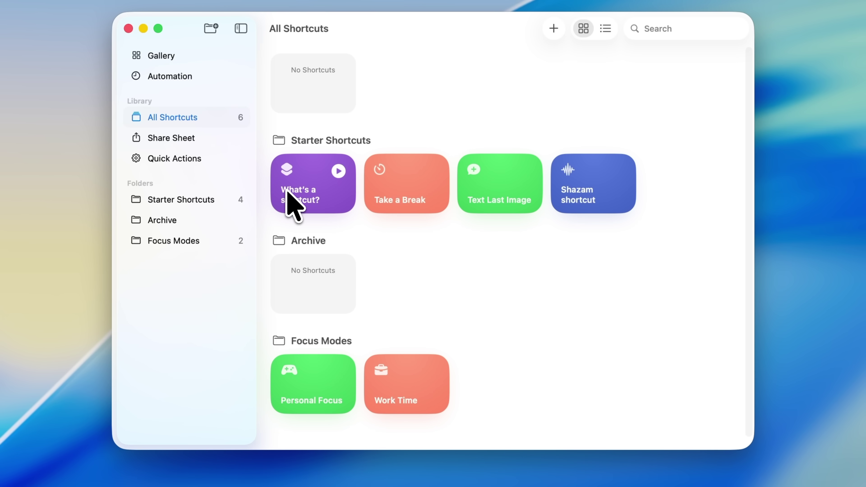
click(554, 29)
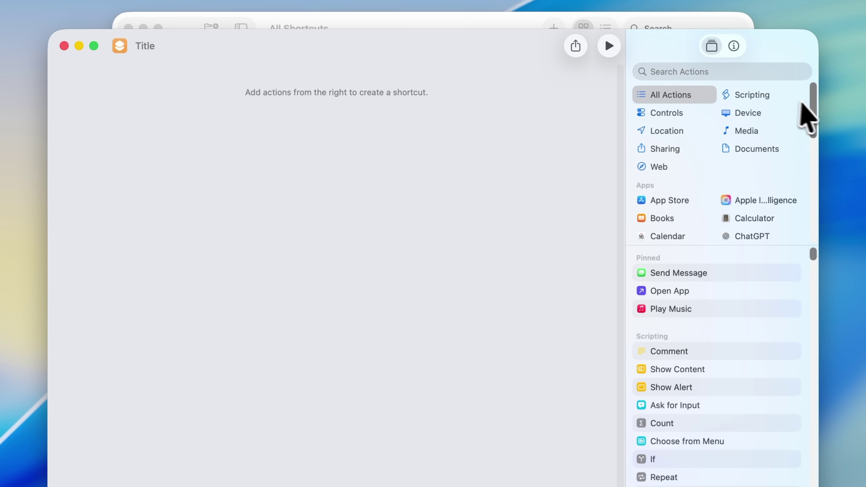
- Add a Clock Start Timer action with a 25-minute duration
drag(816, 108, 817, 135)
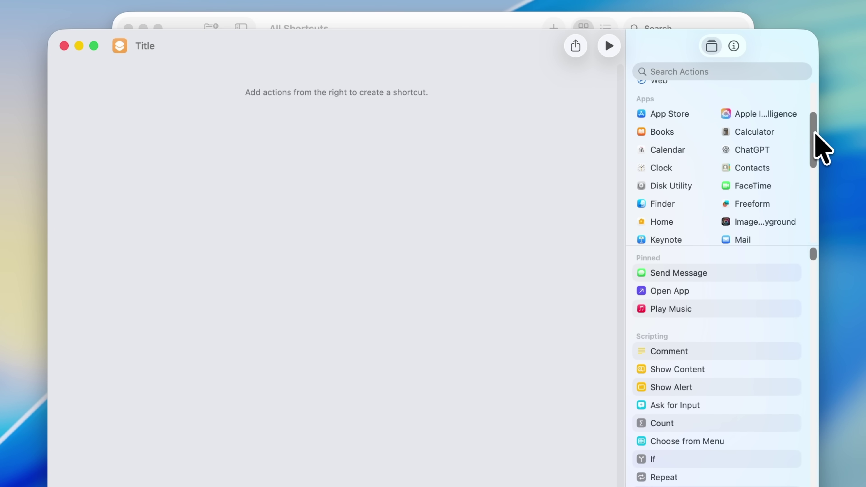
click(667, 167)
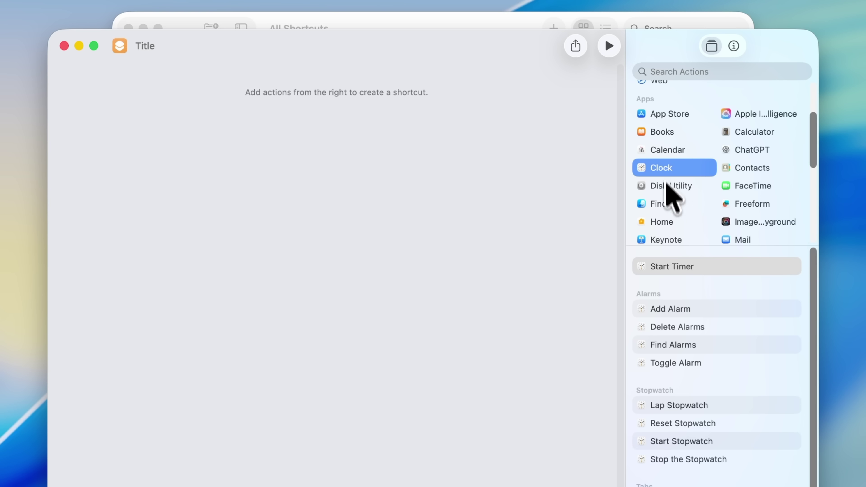
drag(669, 267, 338, 166)
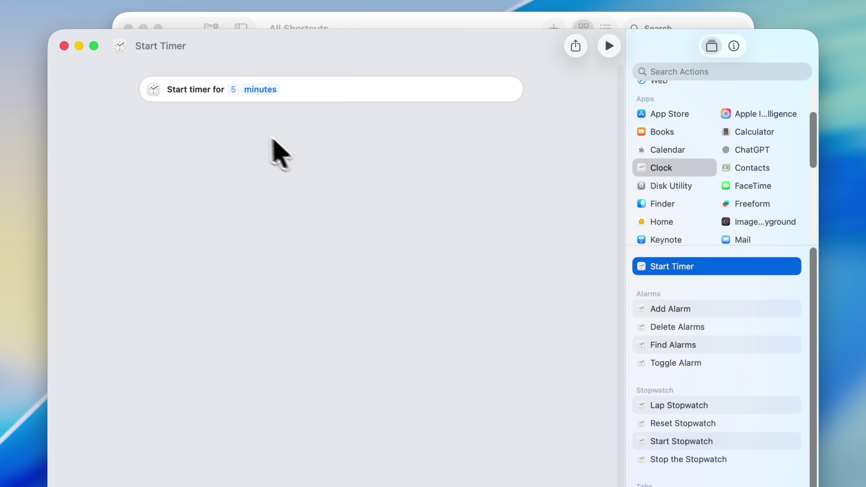
click(233, 89)
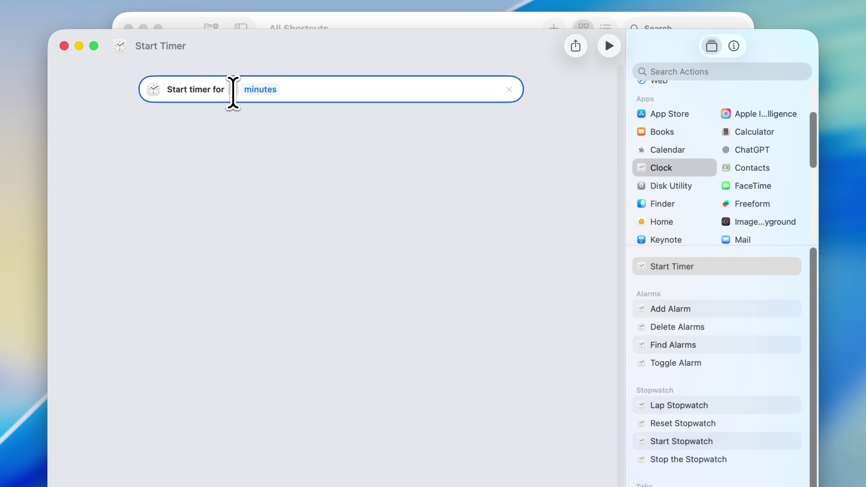
text(25)
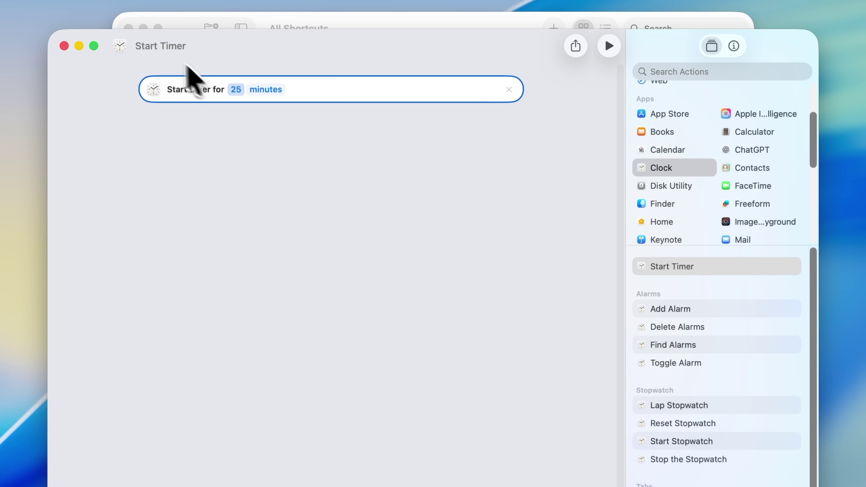
- Name the shortcut 'Pomodoro' and quit Shortcuts
click(155, 46)
text(Pomodoro)
key(super+a)
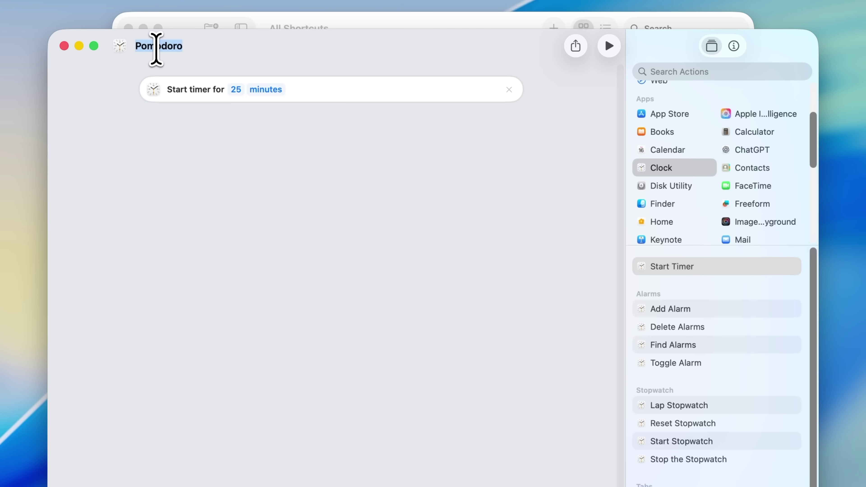
key(super+q)
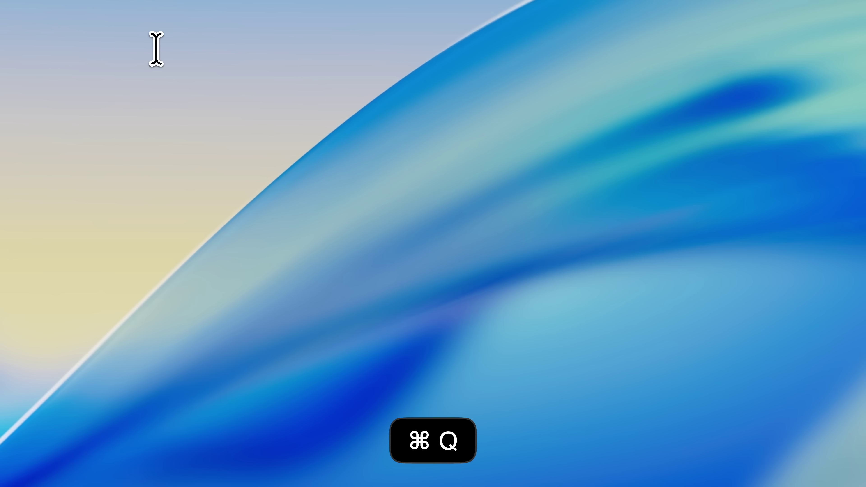
key(super+space)
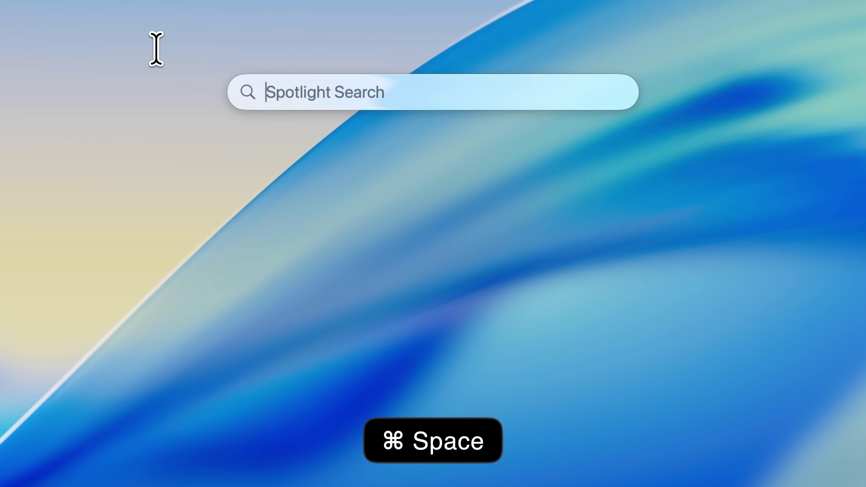
- In Spotlight's actions list, give the Pomodoro shortcut the quick key 'pomo'
key(super+3)
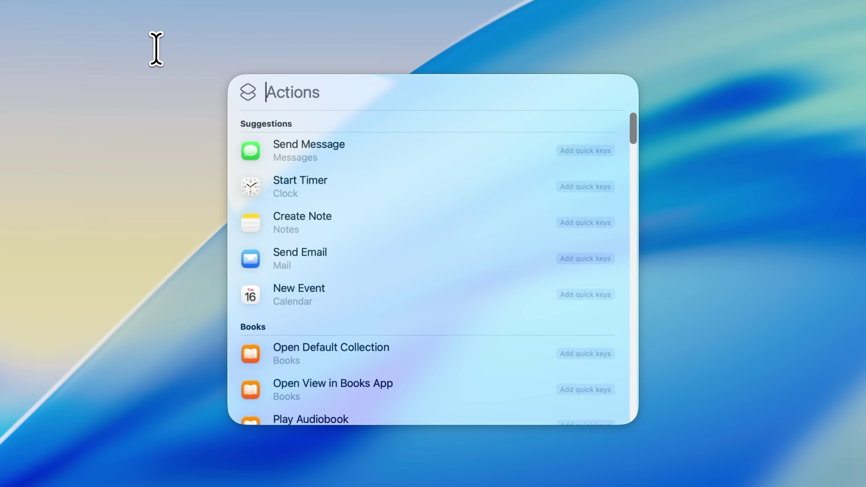
text(pomodo)
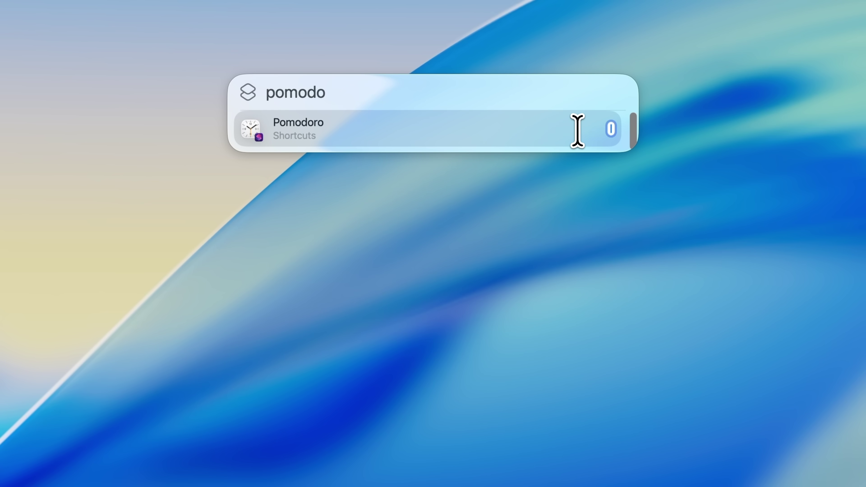
text(pomo)
key(Return)
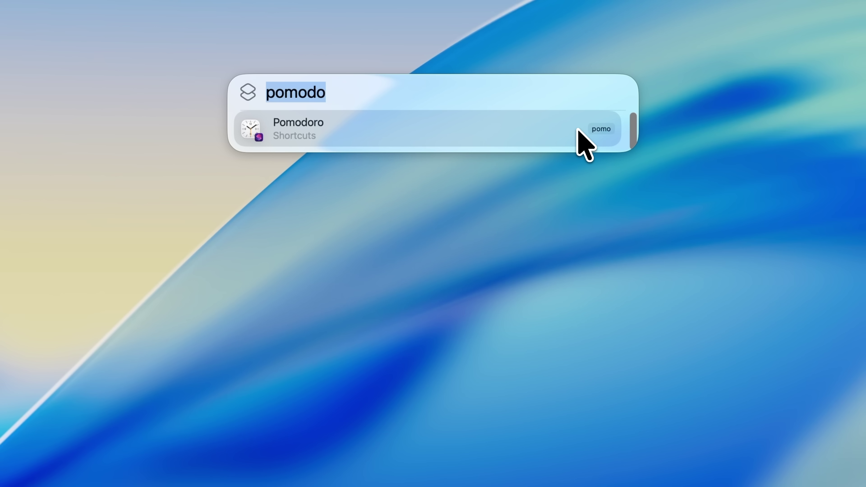
- Run the Pomodoro shortcut from Spotlight using the 'pomo' quick key
key(Escape)
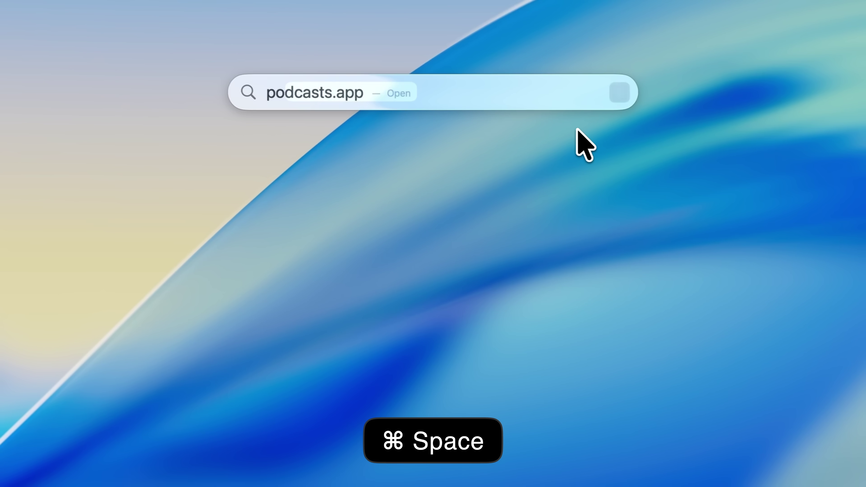
text(pomodoro)
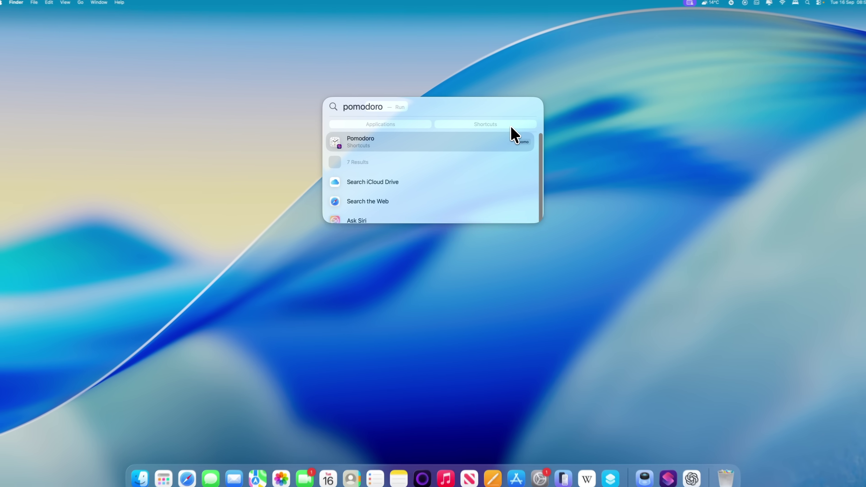
key(Return)
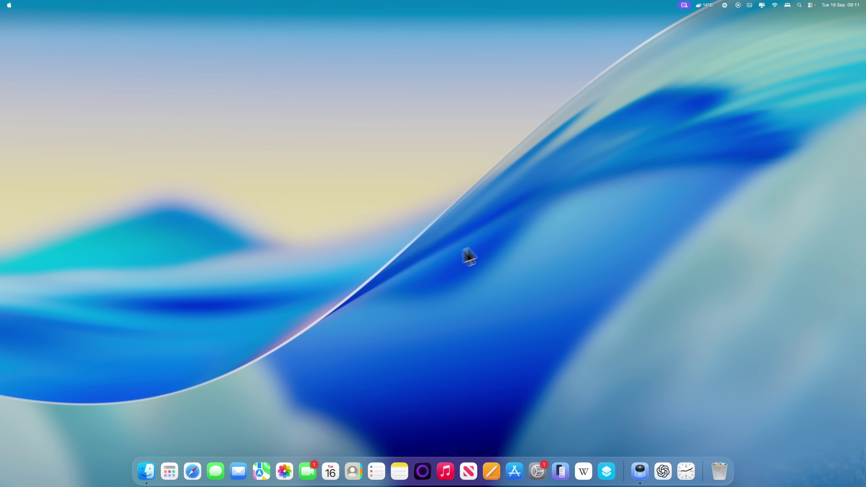
- Resize Control Centre's Sound control from Large to Medium
click(811, 5)
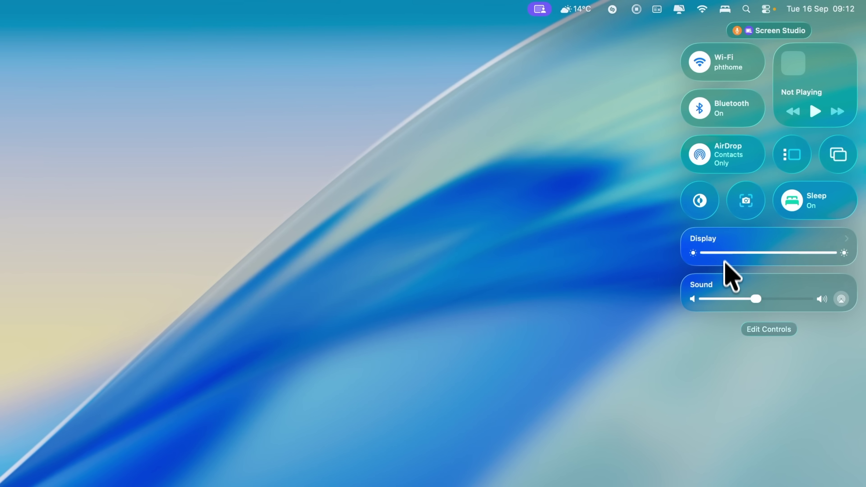
right_click(725, 282)
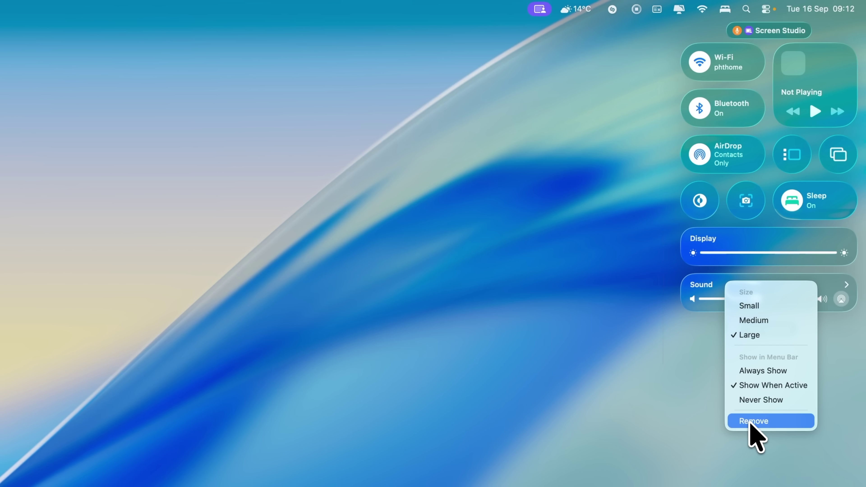
click(754, 322)
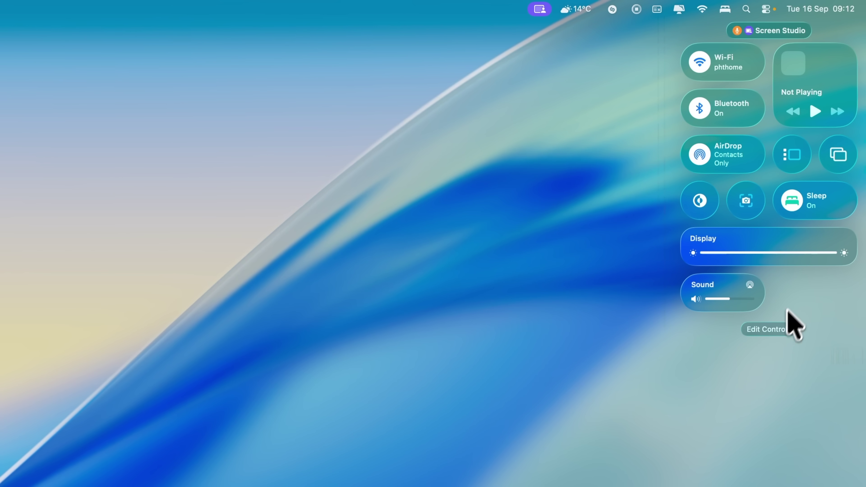
- Add Reduce transparency, Voice Memo and Quick Note controls to Control Centre
click(779, 329)
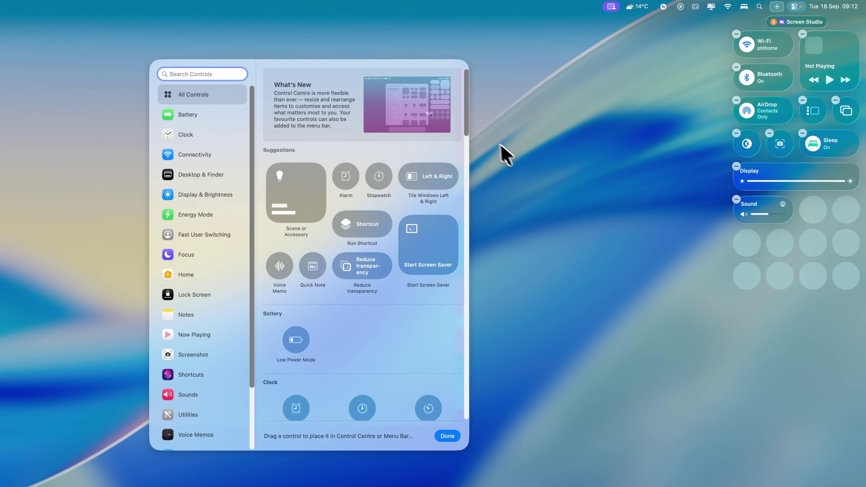
scroll(466, 140, down, 4)
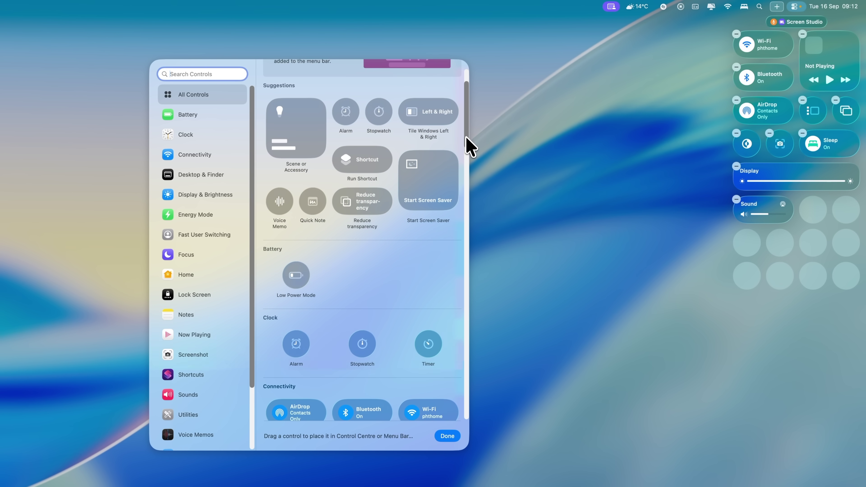
click(334, 191)
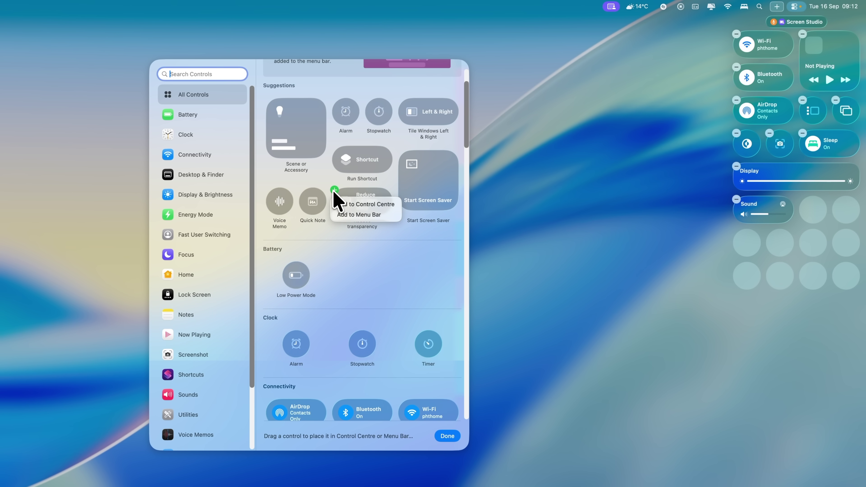
click(343, 205)
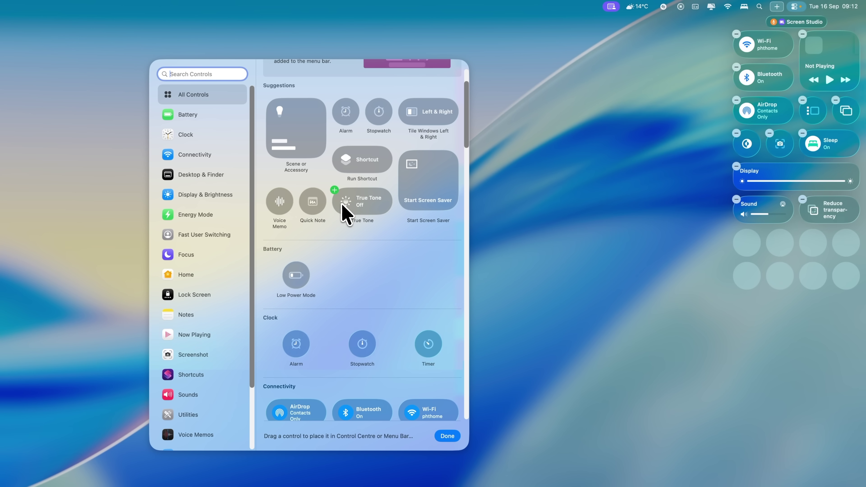
click(268, 190)
click(277, 204)
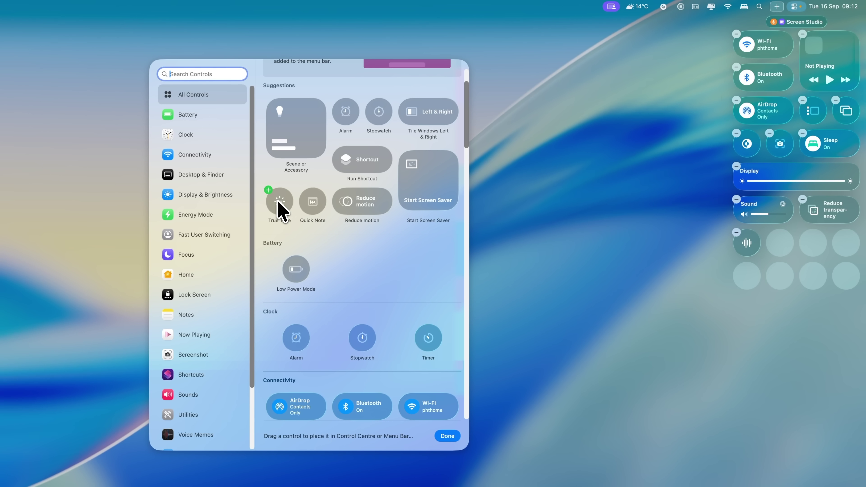
click(302, 190)
click(311, 204)
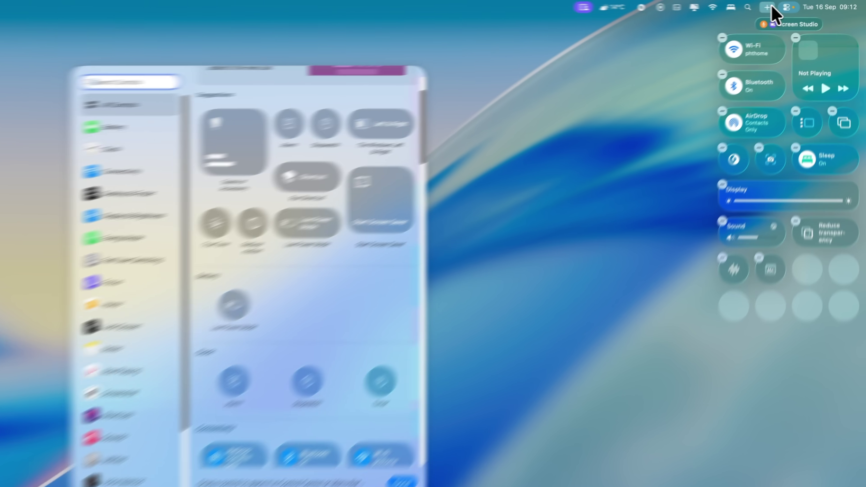
- In Control Centre, move the Voice Memo tile and make Quick Note medium-sized
click(767, 8)
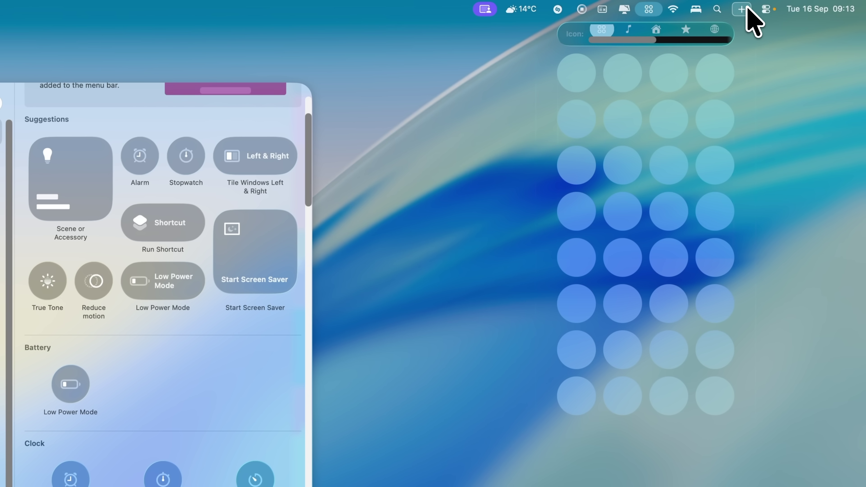
click(770, 9)
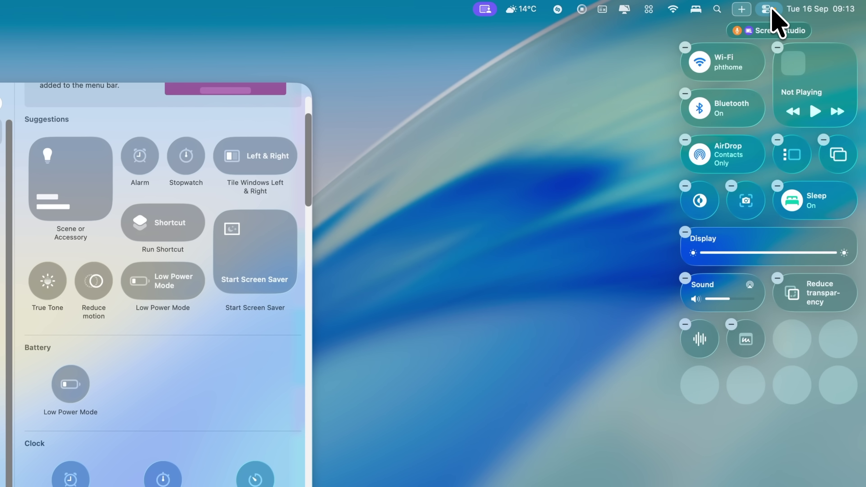
drag(697, 339, 759, 333)
right_click(750, 332)
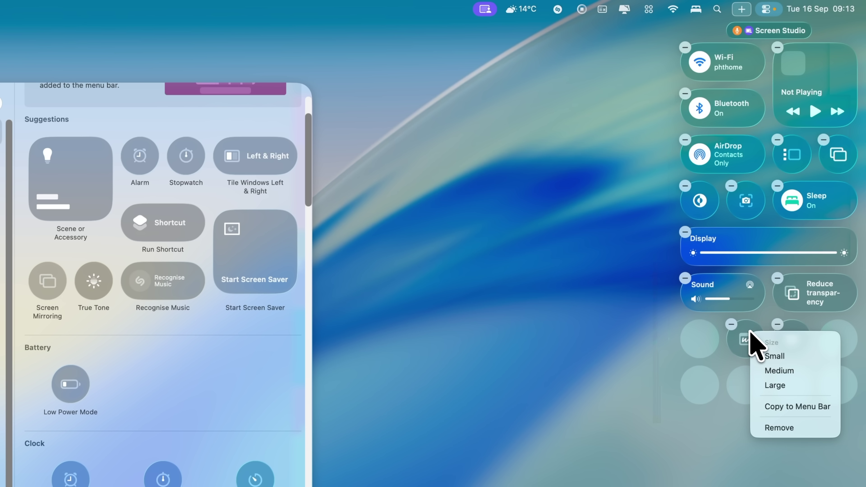
click(764, 371)
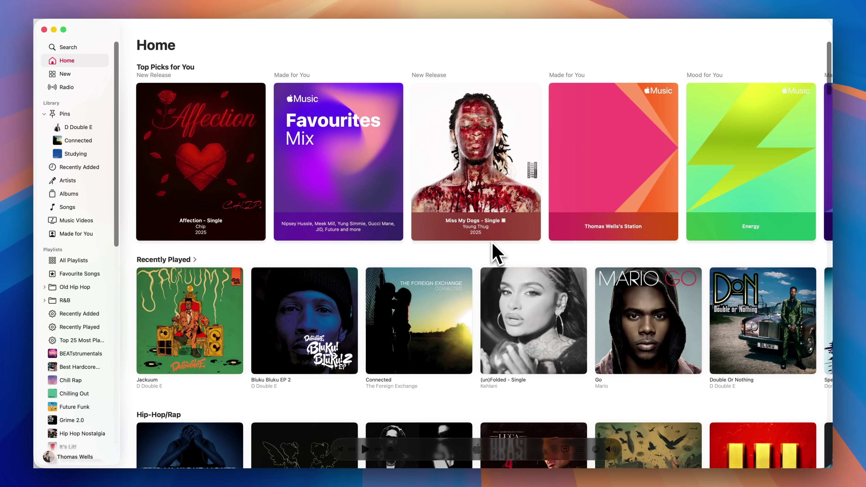
- In Music's Playback settings, set the song transition style to AutoMix
key(super+comma)
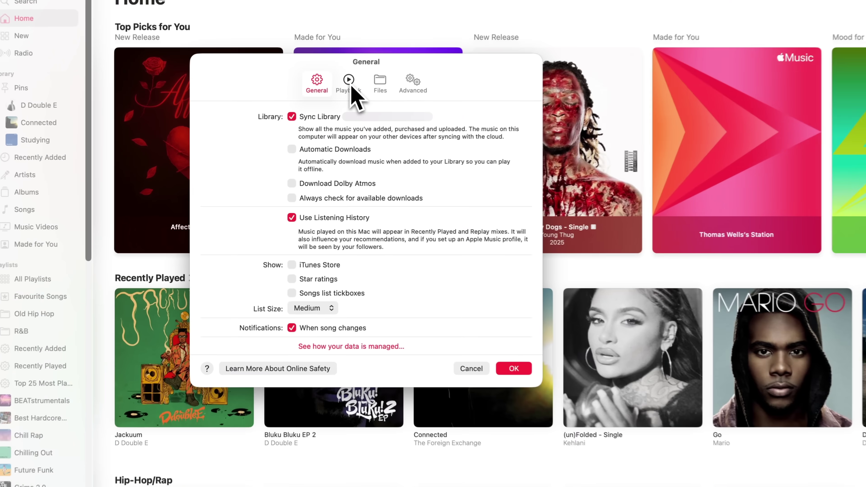
click(352, 87)
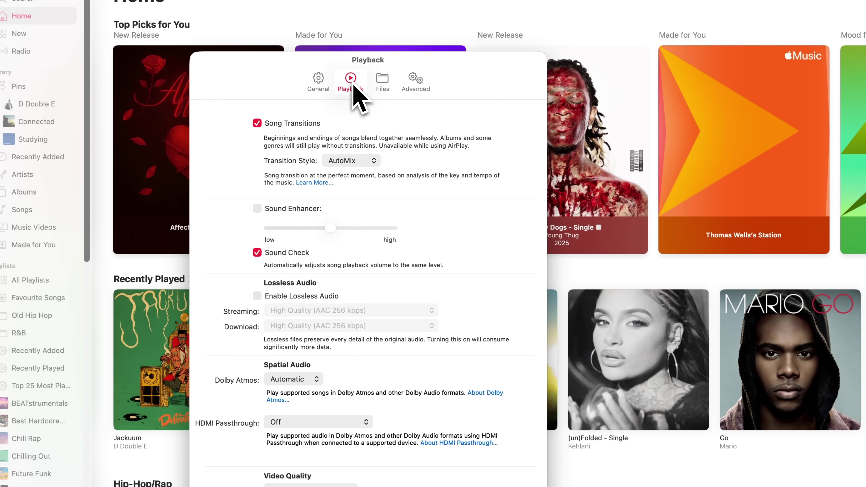
click(353, 162)
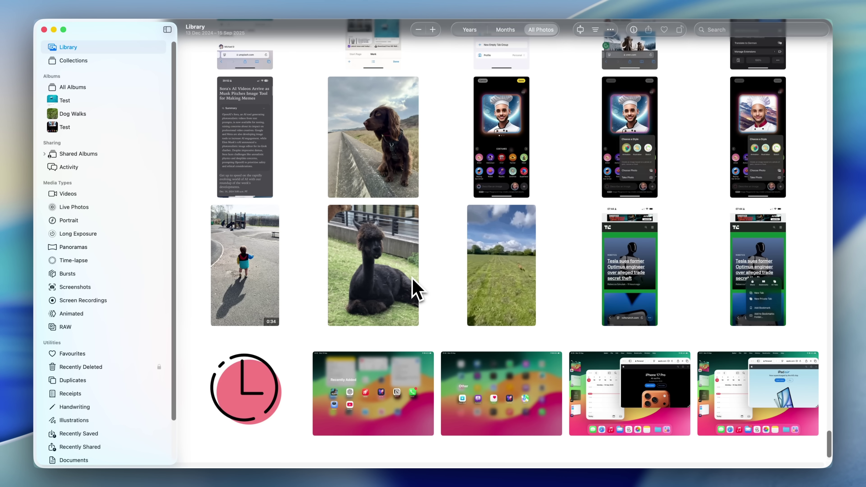
- Switch Photos from the Library grid to Collections
click(87, 64)
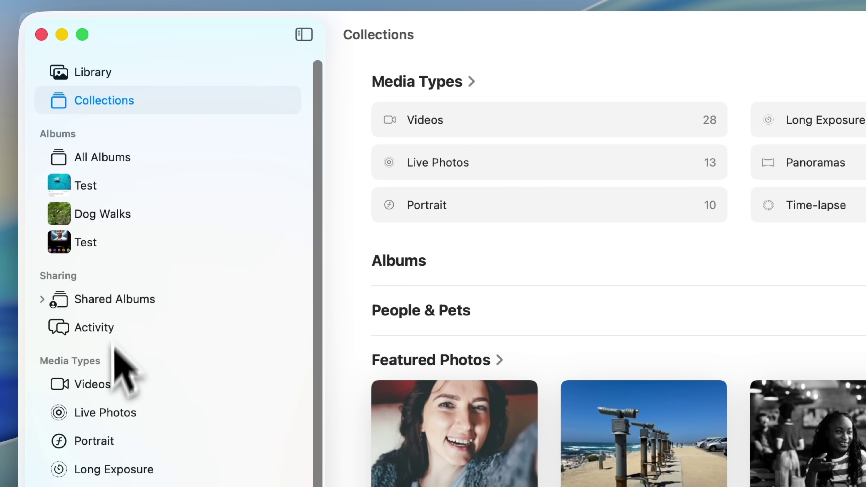
- Pin Videos, Dog Walks and Screenshots to the sidebar, then drag Dog Walks below Screenshots
right_click(111, 383)
click(122, 396)
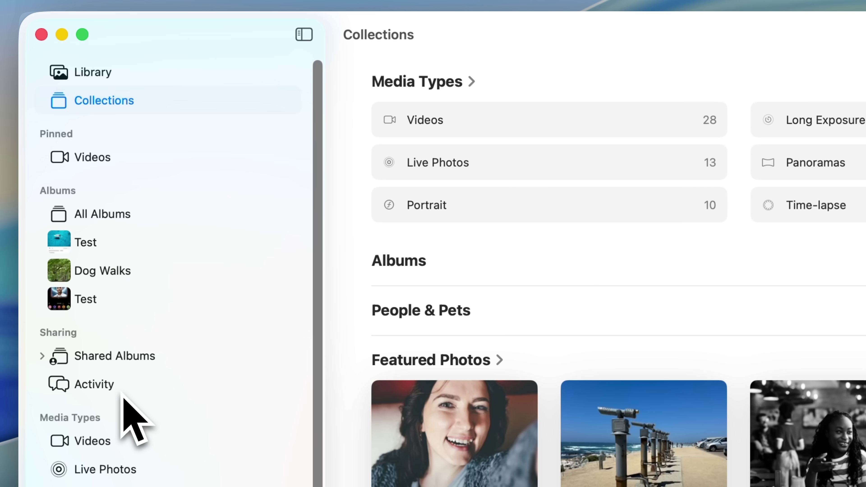
click(98, 163)
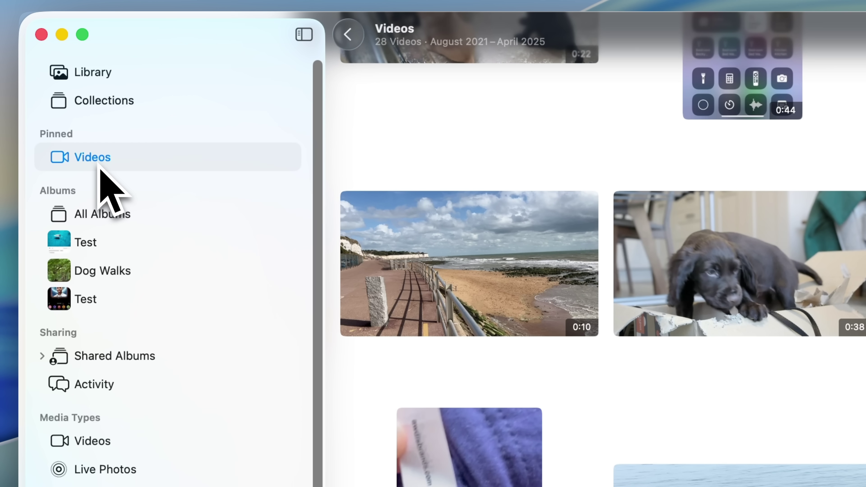
right_click(103, 277)
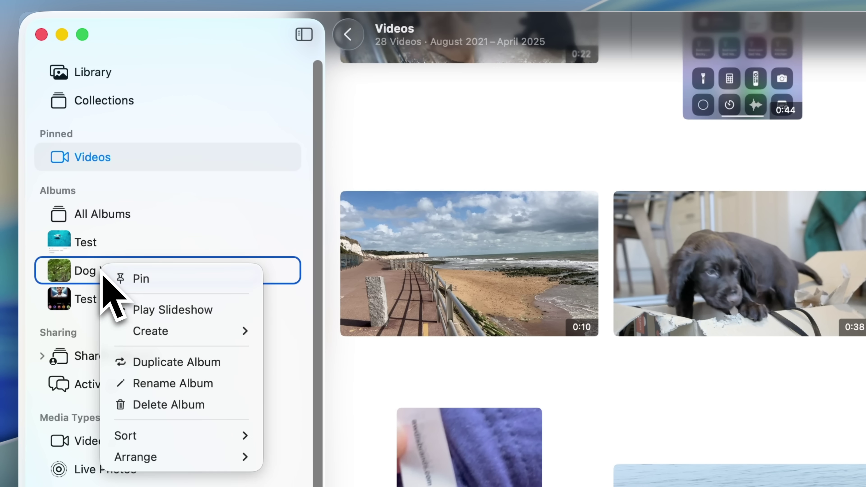
click(116, 279)
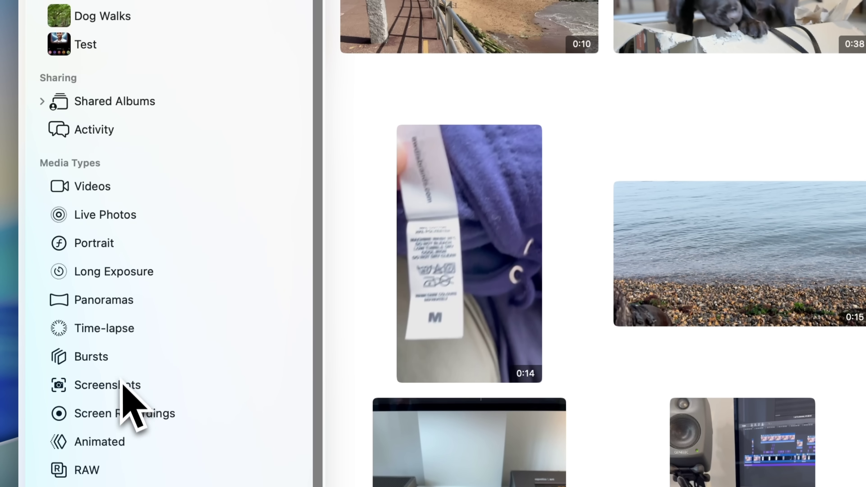
right_click(125, 383)
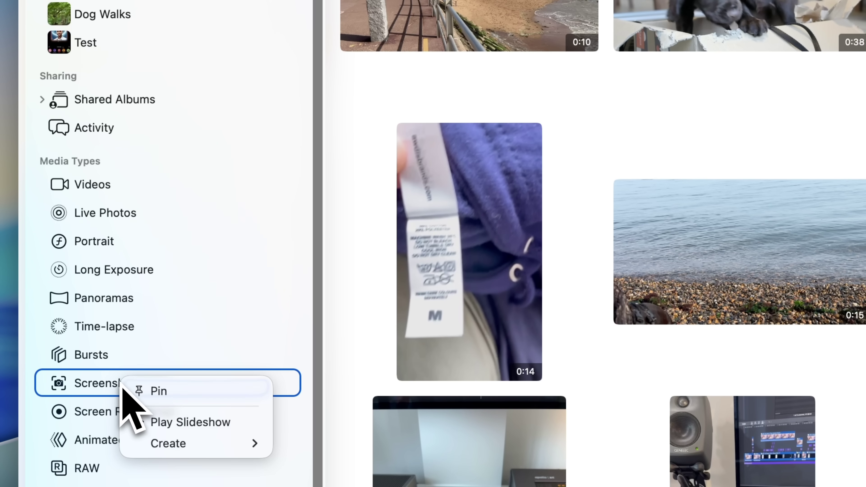
click(129, 392)
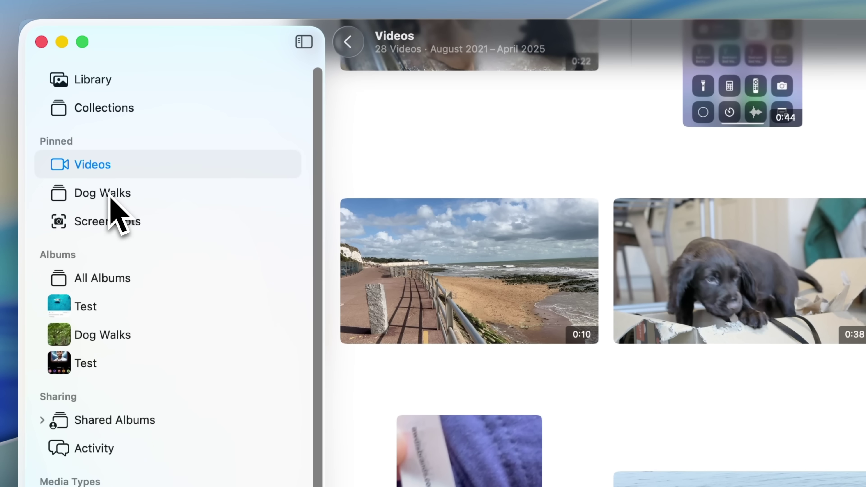
drag(110, 194, 106, 236)
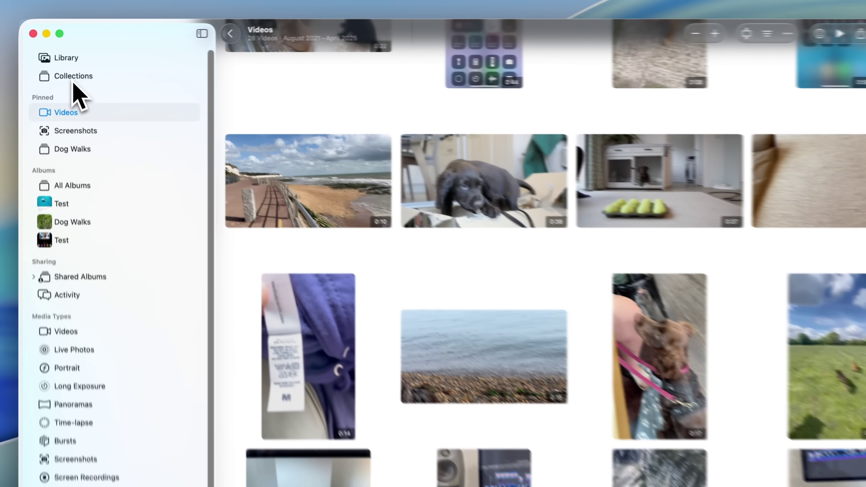
- Reorder Collections: Albums after Trips, Utilities and Pinned after Media Types, Featured Photos last
click(102, 108)
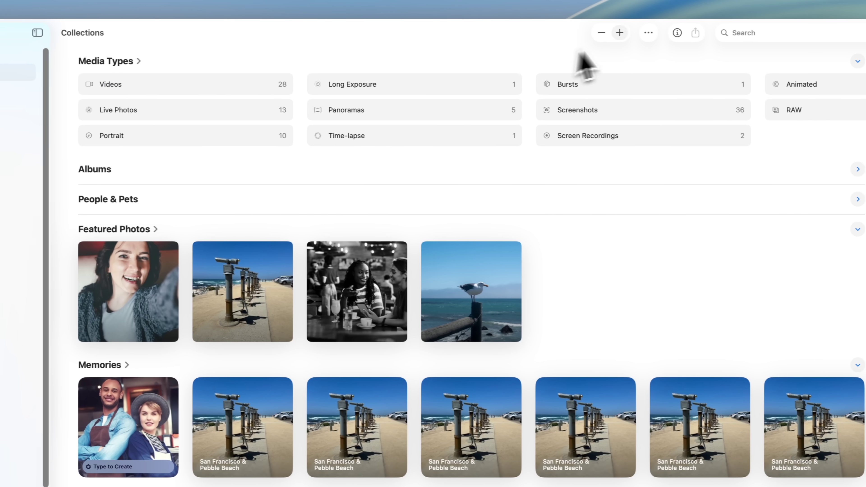
click(646, 33)
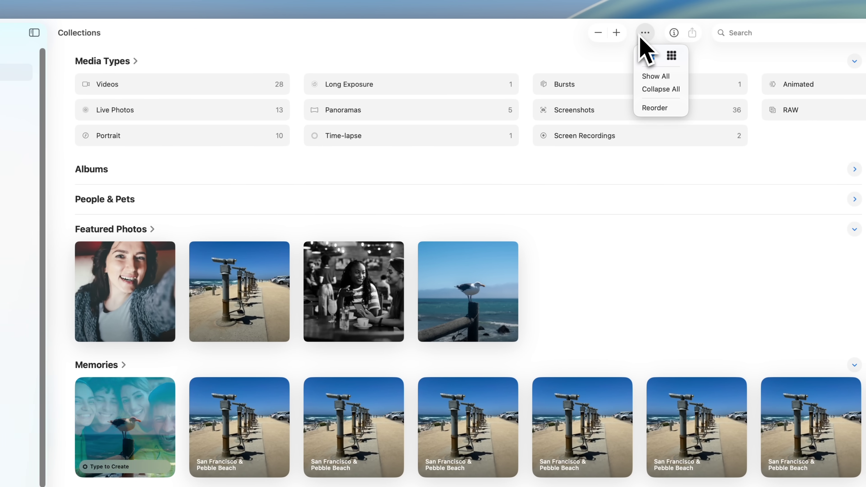
click(655, 109)
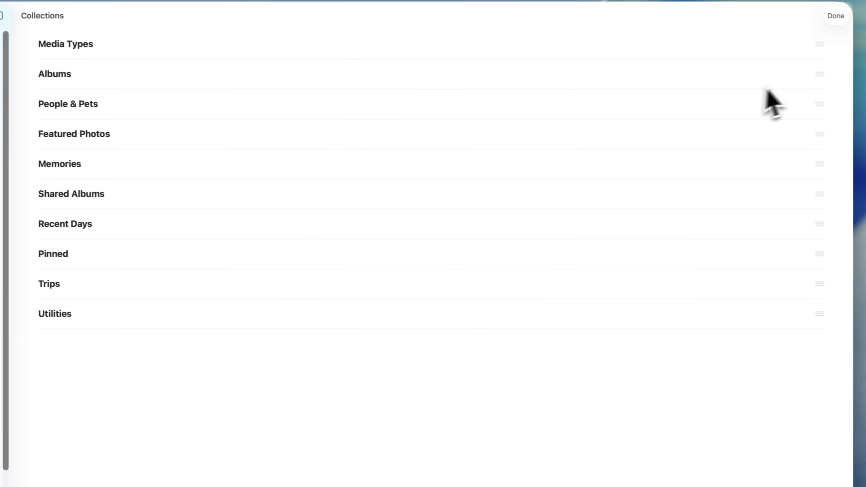
drag(856, 91, 863, 267)
drag(821, 249, 819, 280)
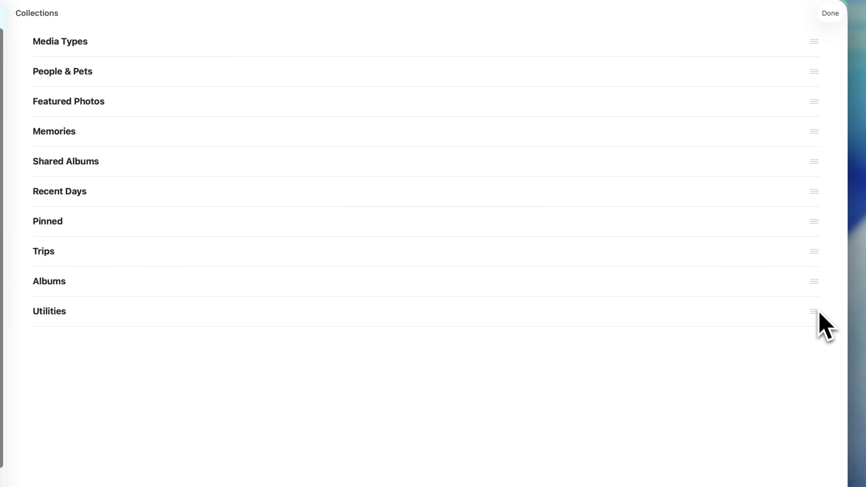
drag(815, 311, 817, 63)
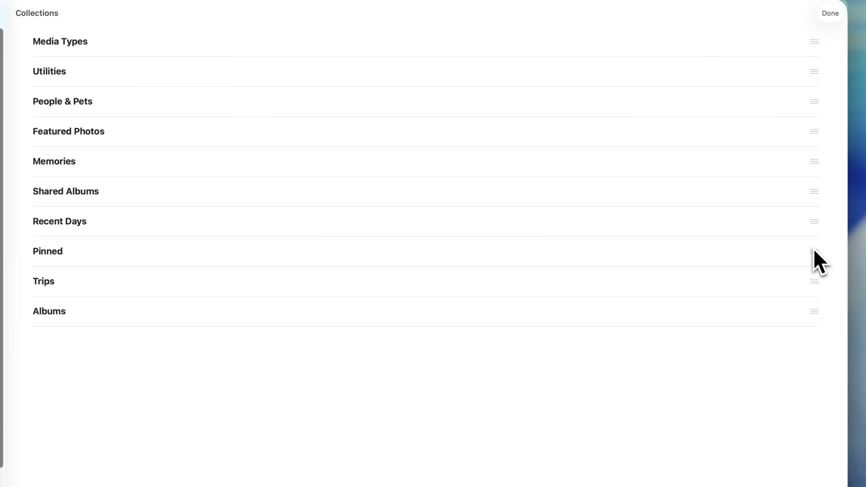
drag(814, 252, 823, 109)
drag(815, 162, 813, 320)
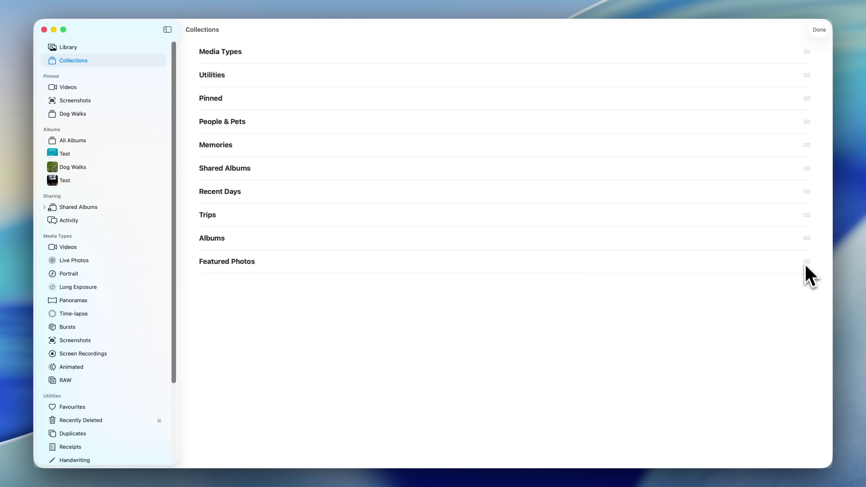
- Finish reordering Collections, then collapse Pinned, Memories, Shared Albums, Recent Days, Trips and Featured Photos
click(831, 34)
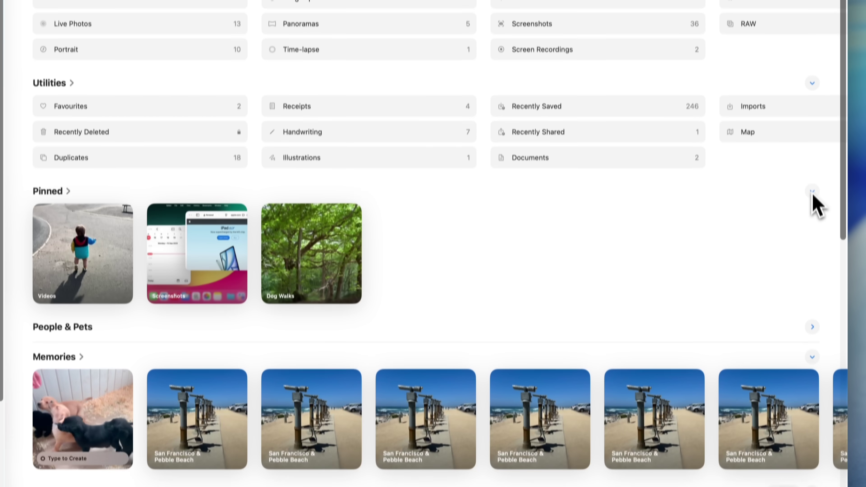
click(812, 192)
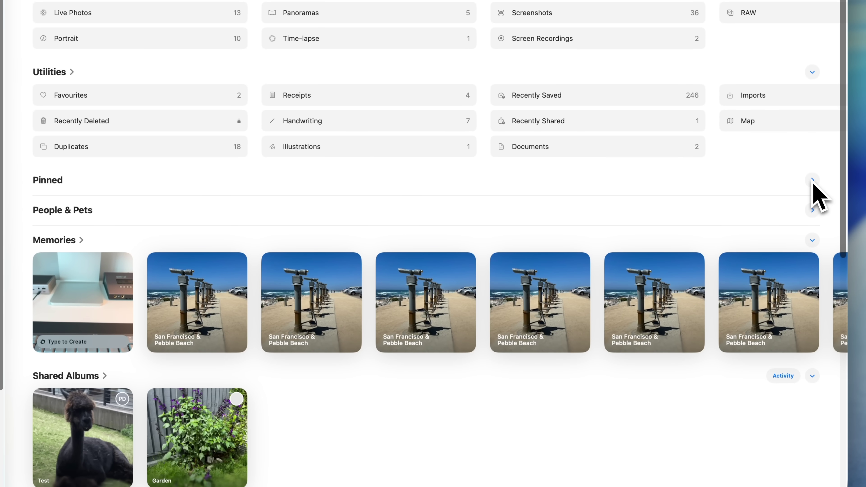
click(813, 241)
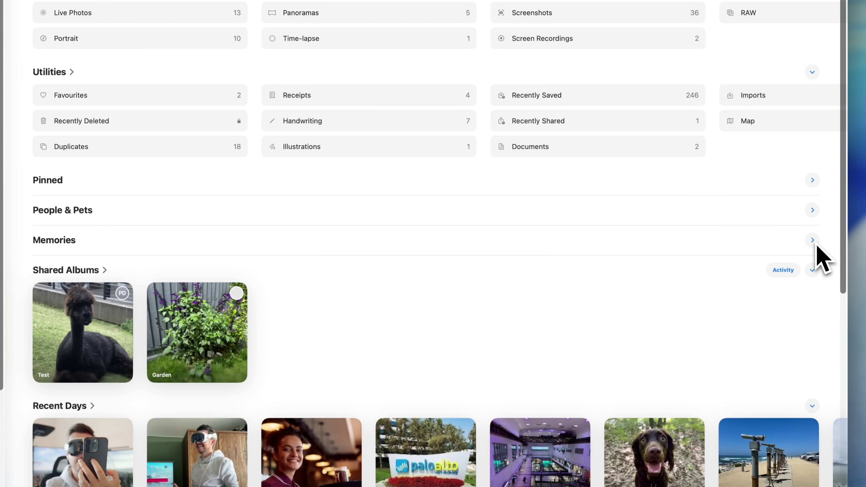
click(813, 271)
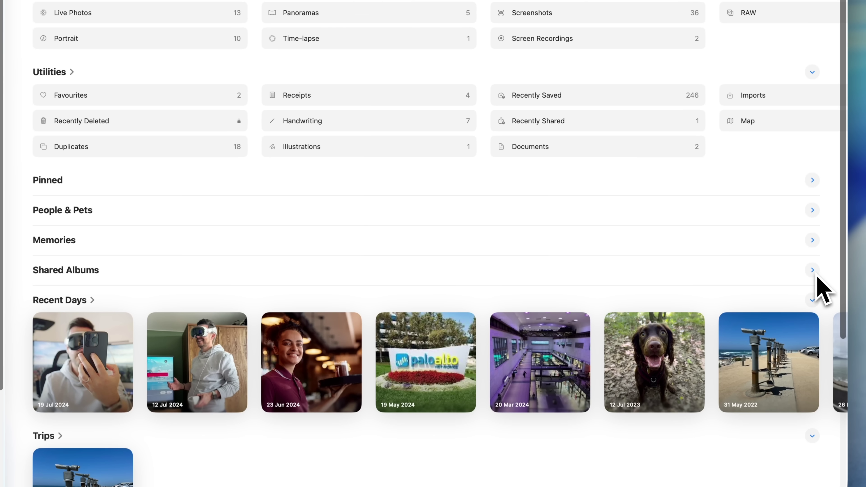
click(812, 300)
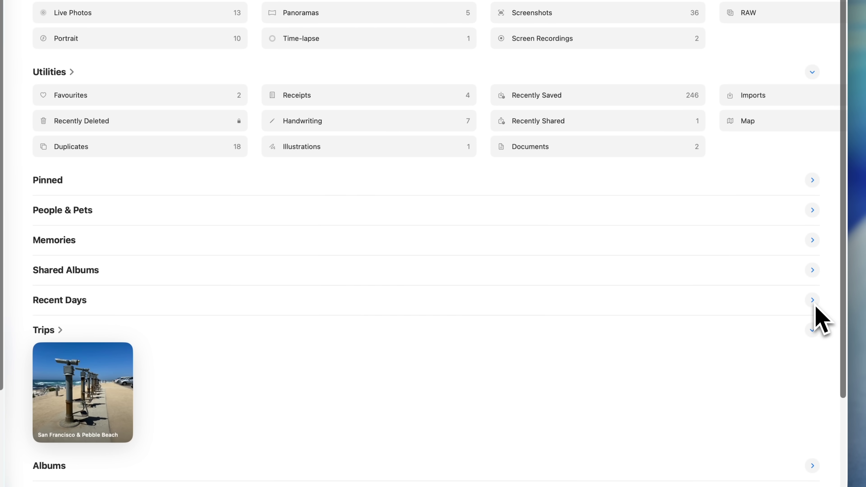
click(813, 331)
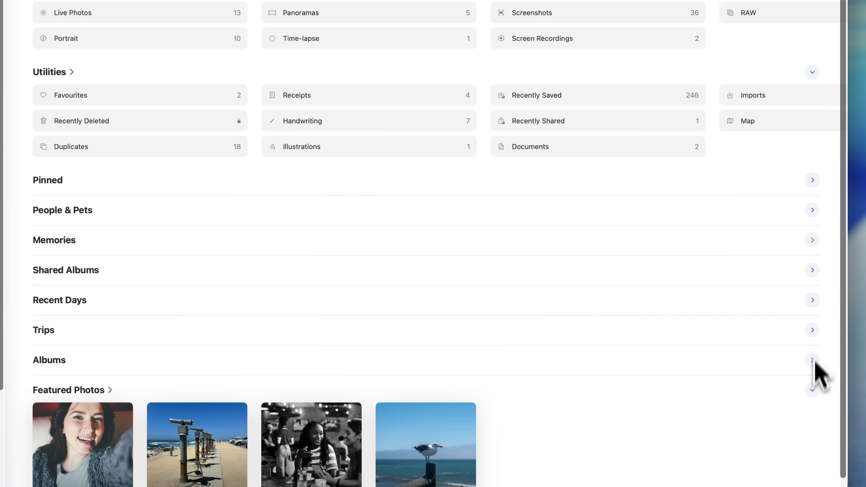
click(813, 391)
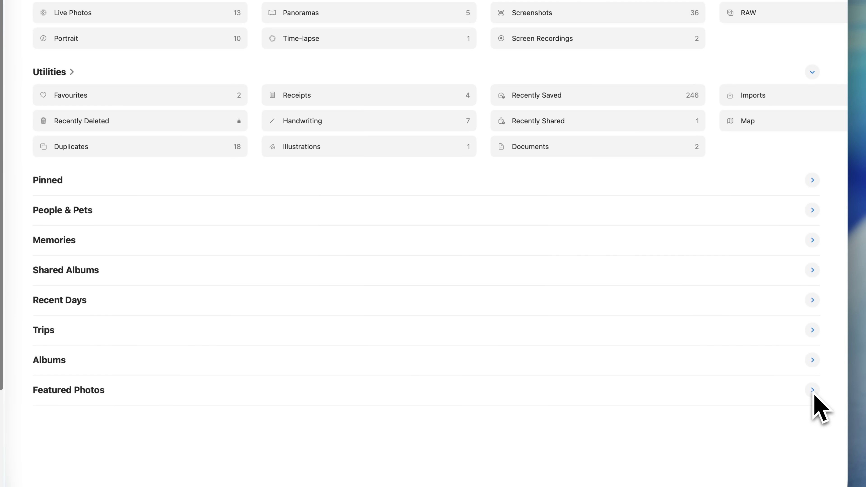